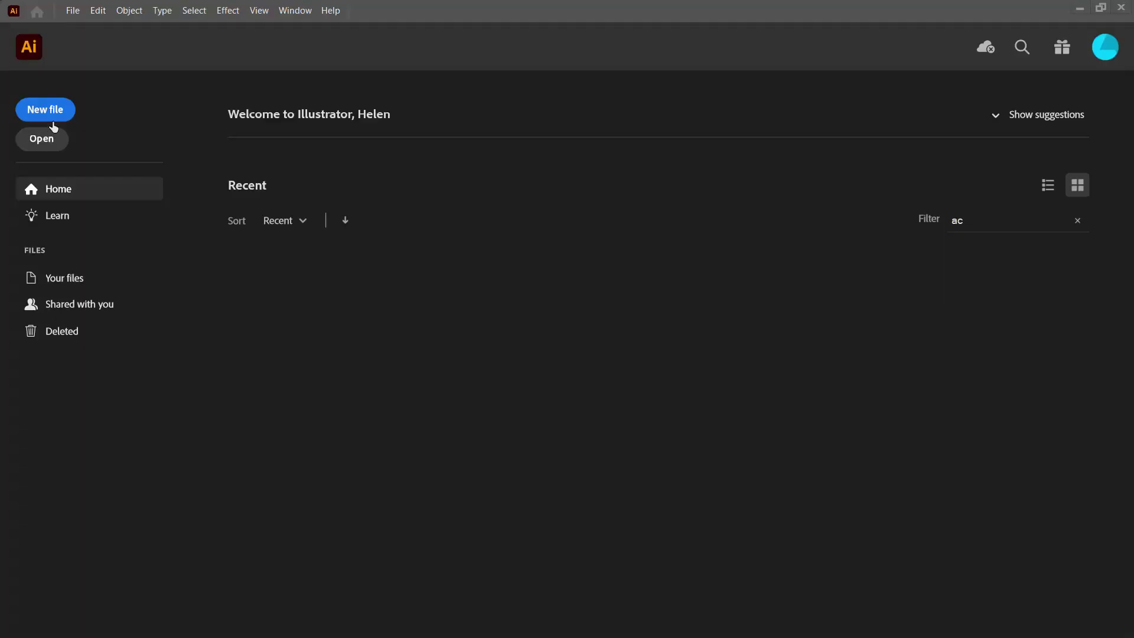
# Create a new blank document from the Web 1920 × 1080 px preset
pyautogui.click(34, 115)
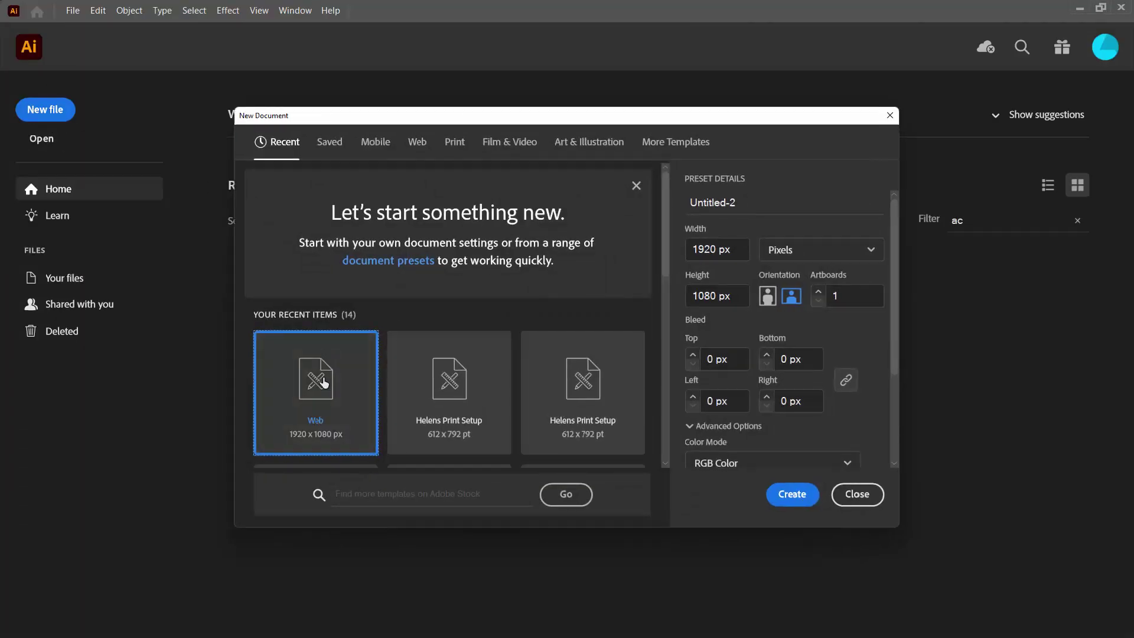
pyautogui.click(790, 492)
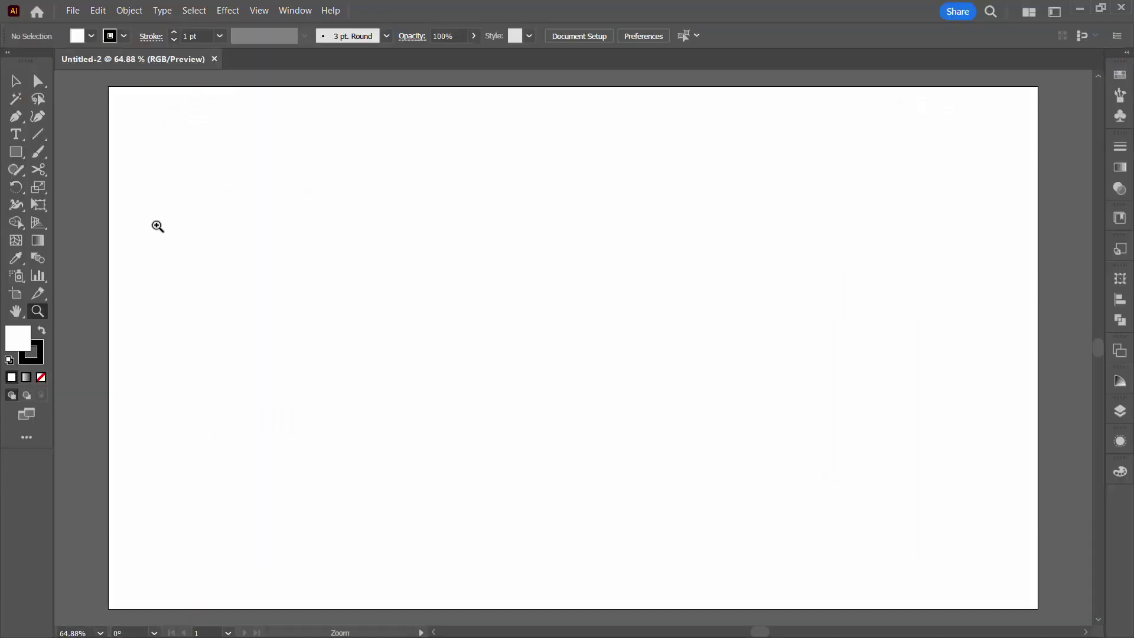
pyautogui.click(37, 134)
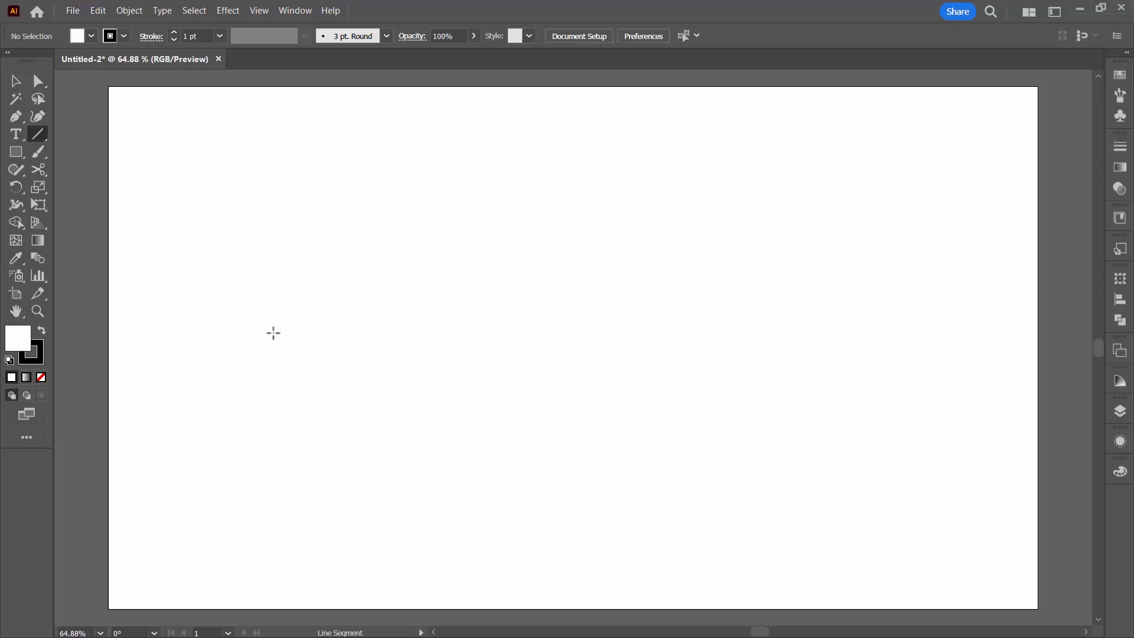
# Draw a horizontal line across the upper middle of the artboard and give it a 6 pt stroke
pyautogui.moveTo(236, 303); pyautogui.dragTo(864, 329)
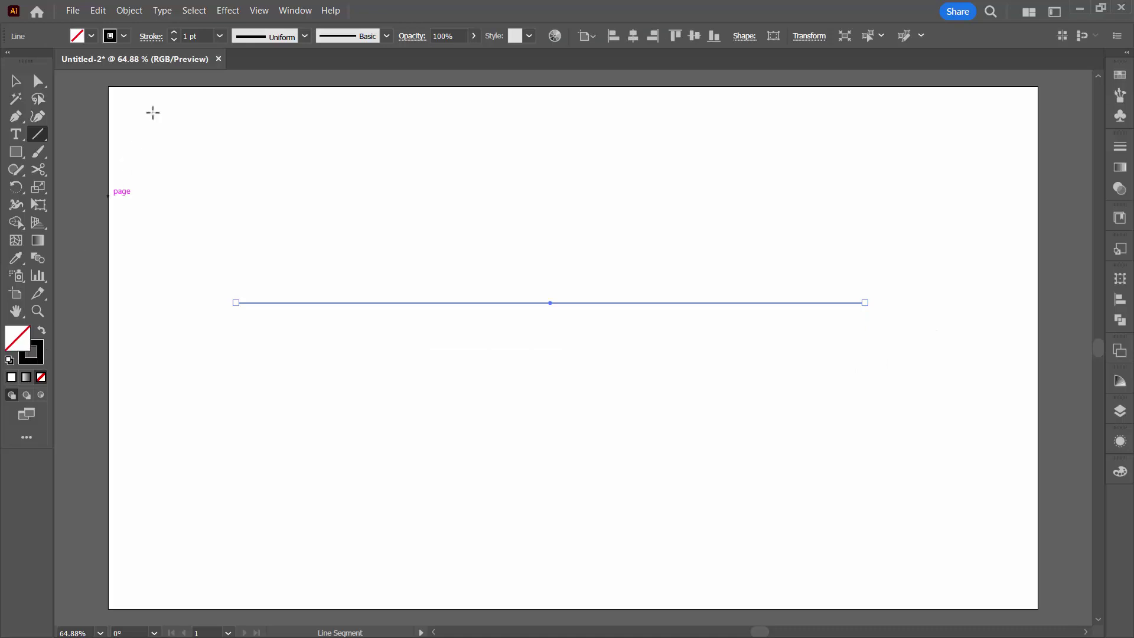
pyautogui.click(173, 32)
pyautogui.click(174, 33)
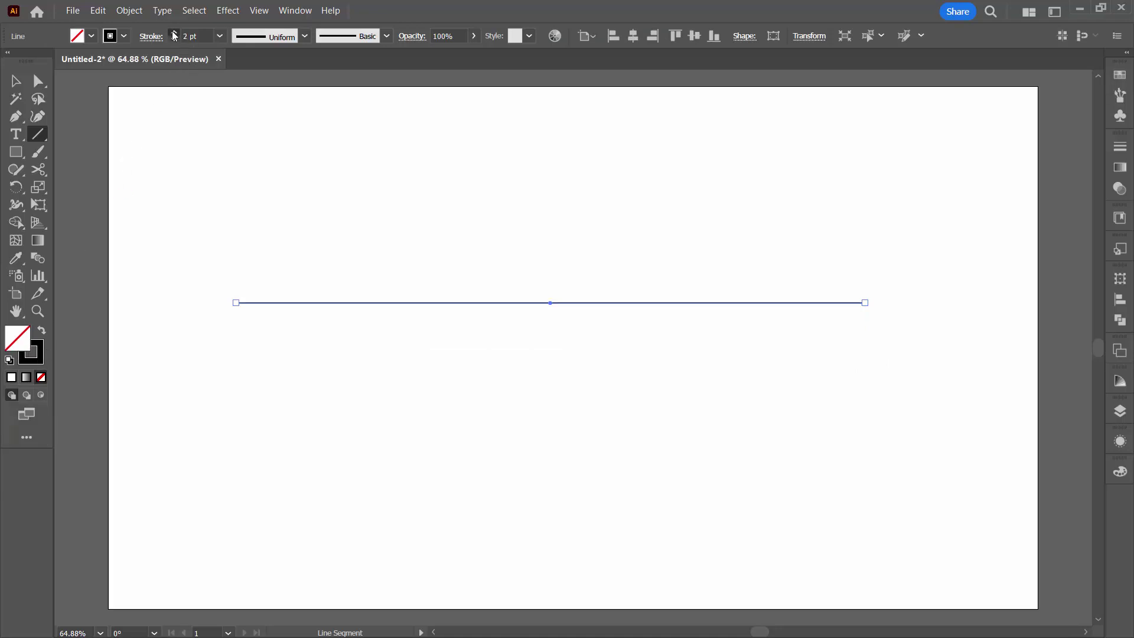
pyautogui.click(174, 32)
pyautogui.click(174, 33)
pyautogui.click(174, 33)
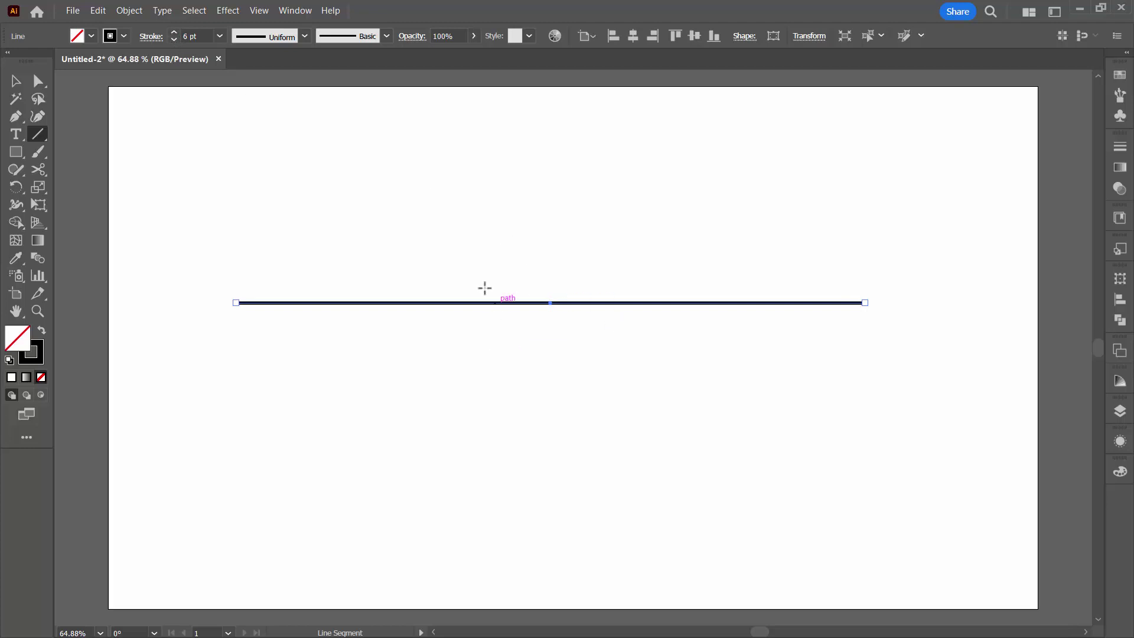
# Apply a Zig Zag effect to the line with 3 ridges per segment
pyautogui.click(230, 10)
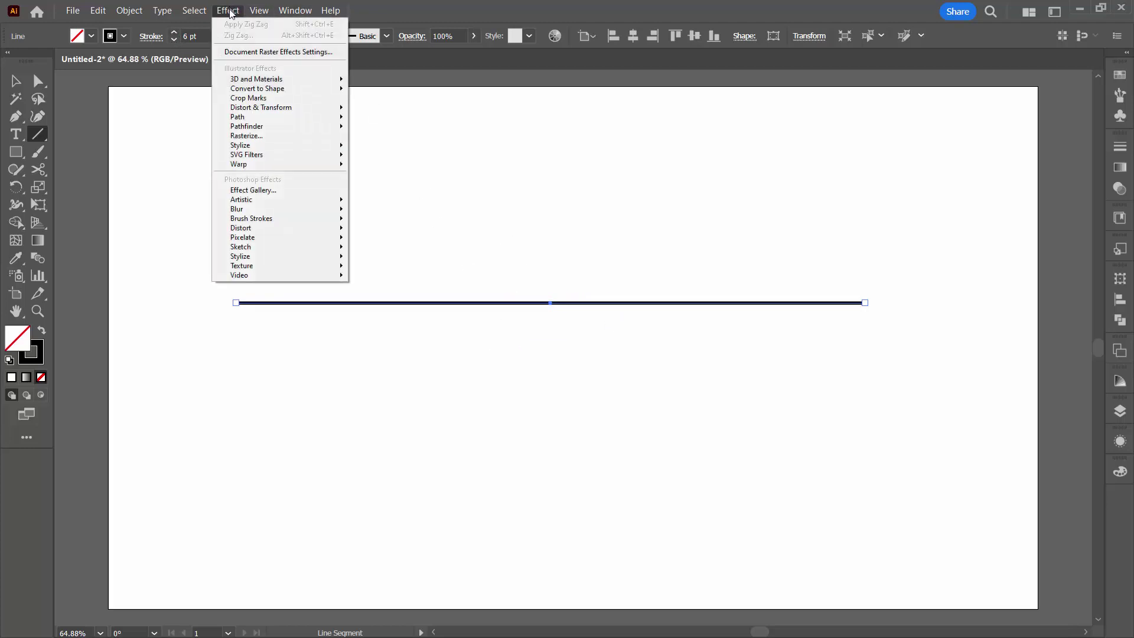
pyautogui.moveTo(256, 108)
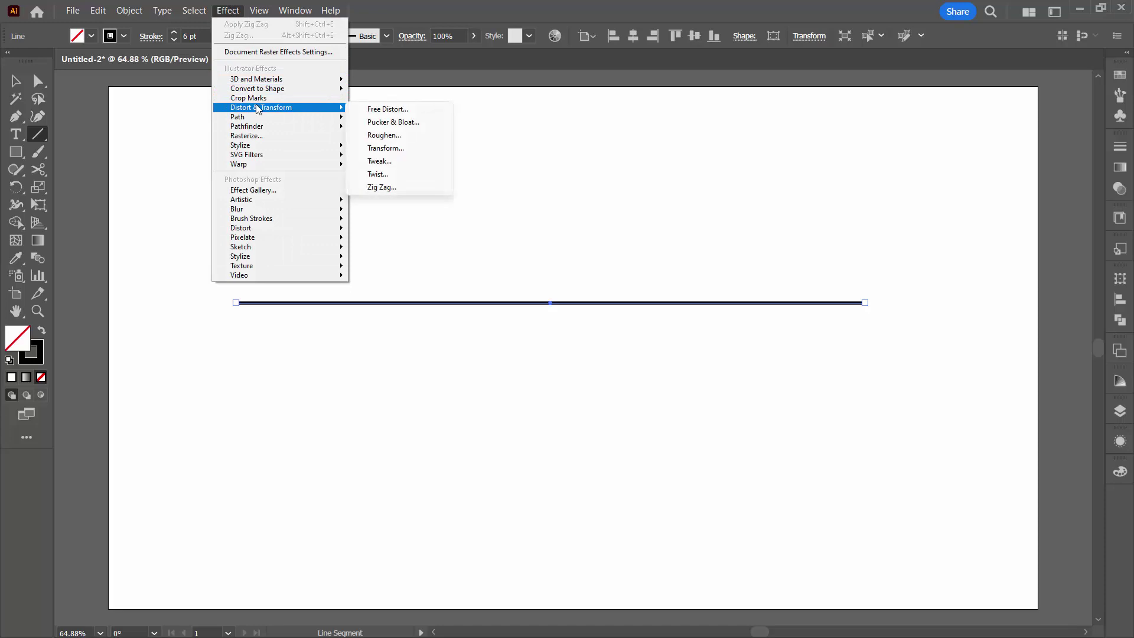
pyautogui.click(391, 185)
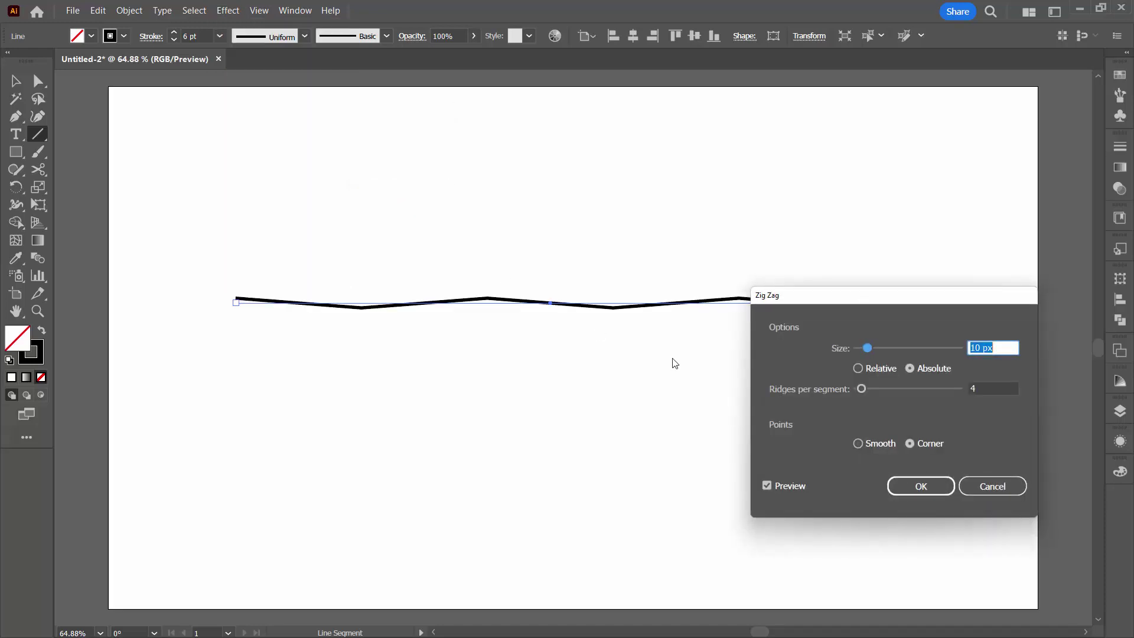
pyautogui.moveTo(799, 299); pyautogui.dragTo(786, 217)
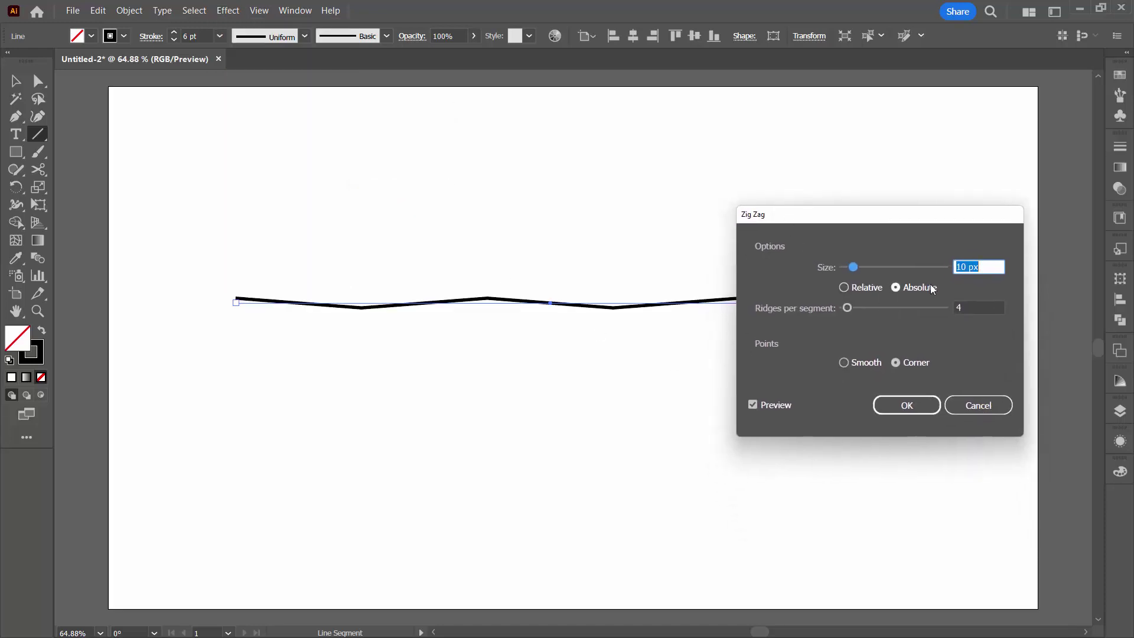
pyautogui.click(963, 306)
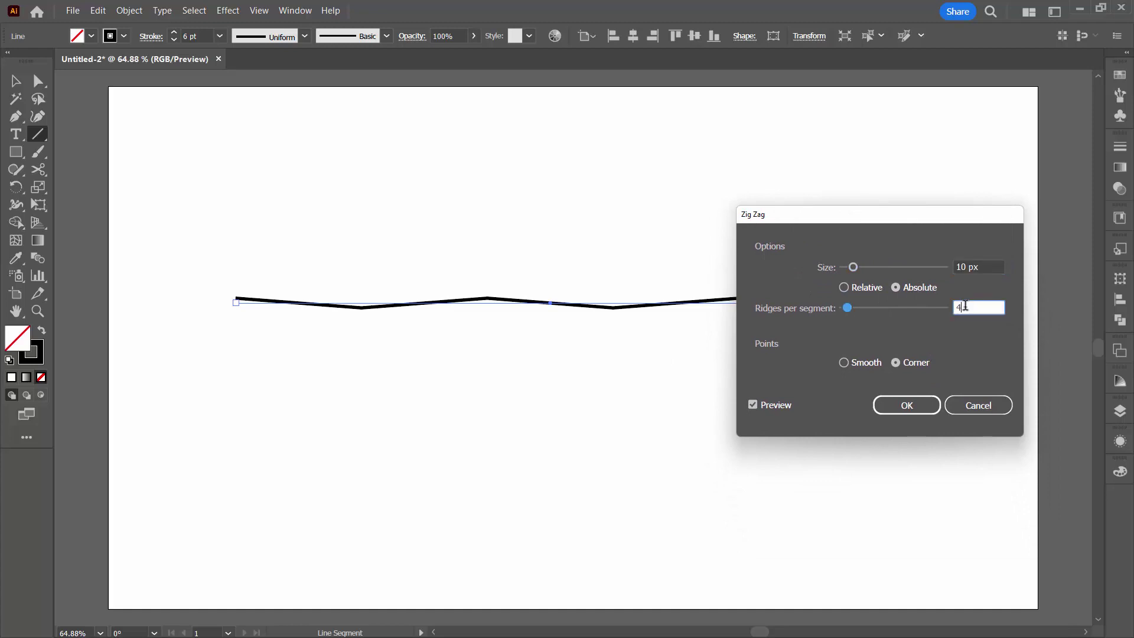
pyautogui.press('Down')
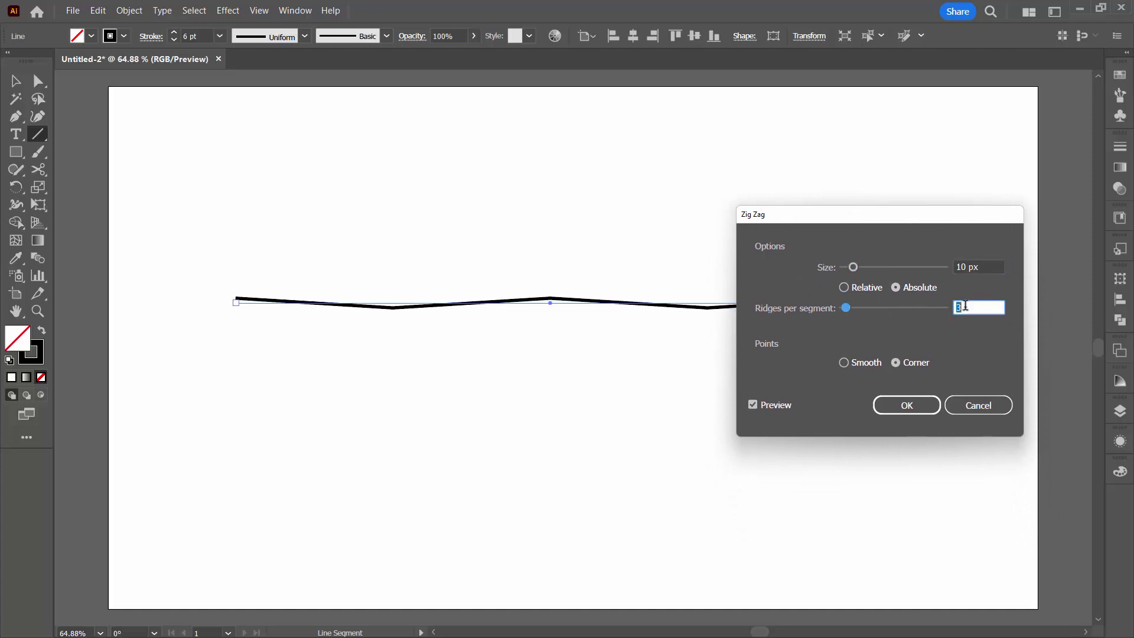
# Set the Zig Zag size to 60 px with smooth points and apply the effect
pyautogui.click(976, 264)
pyautogui.press('Up')
pyautogui.press('Up')
pyautogui.press('Up')
pyautogui.press('Up')
pyautogui.press('Up')
pyautogui.press('Up')
pyautogui.press('Up')
pyautogui.press('Up')
pyautogui.press('Up')
pyautogui.press('Up')
pyautogui.press('Up')
pyautogui.press('Up')
pyautogui.press('Up')
pyautogui.press('Up')
pyautogui.press('Up')
pyautogui.press('Up')
pyautogui.press('Up')
pyautogui.press('Up')
pyautogui.press('Up')
pyautogui.press('Up')
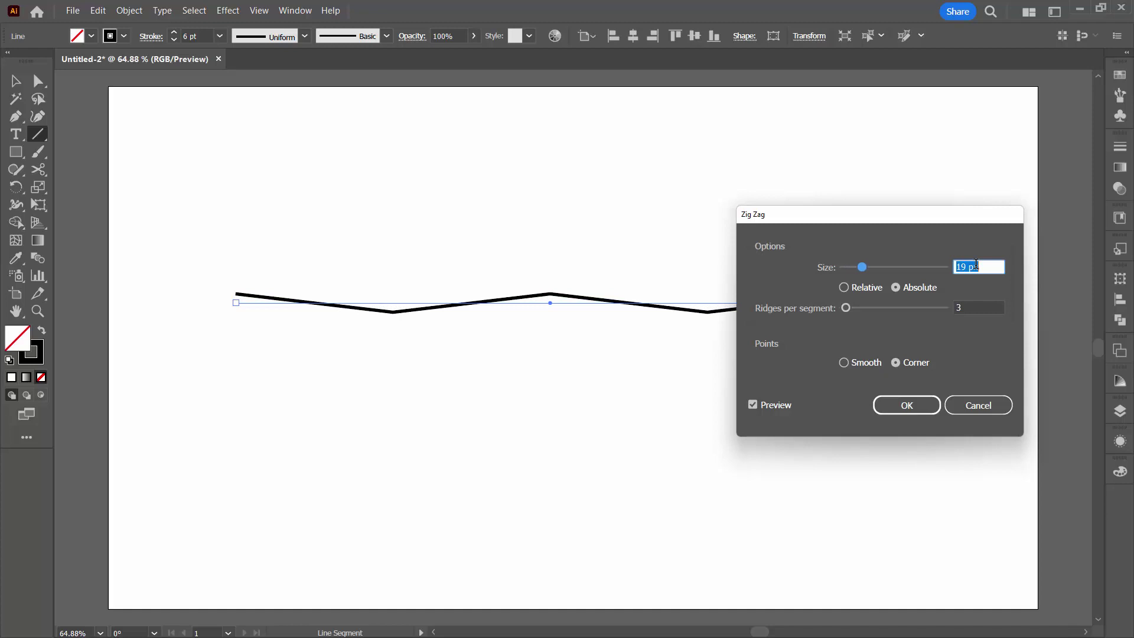
pyautogui.press('Up')
pyautogui.press('Up')
pyautogui.press('Up')
pyautogui.press('Up')
pyautogui.press('Up')
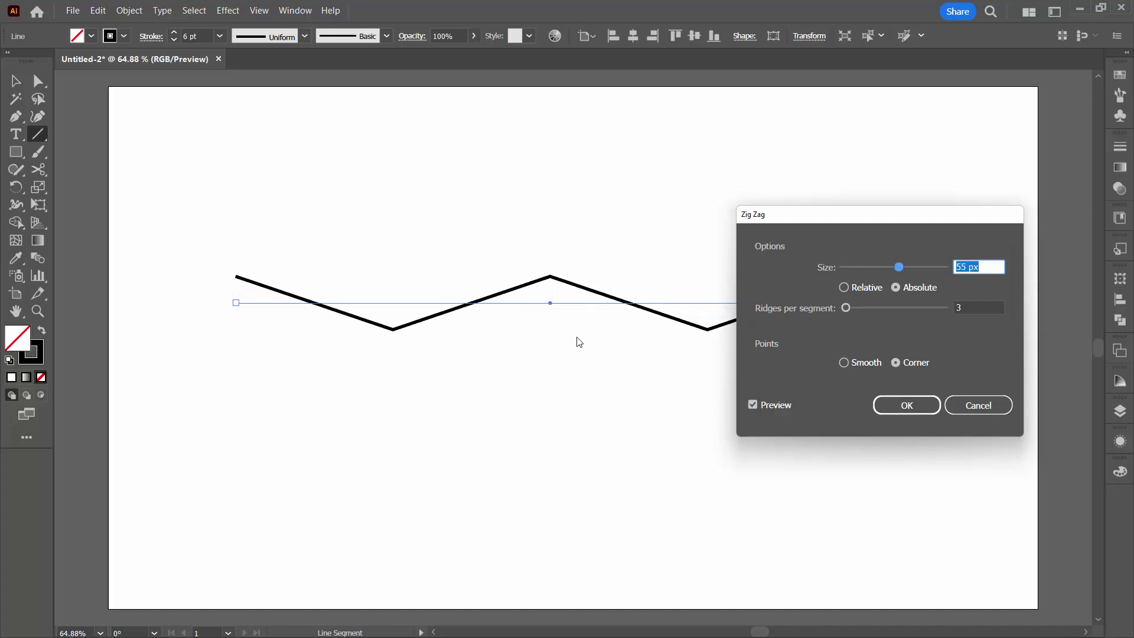
pyautogui.click(843, 363)
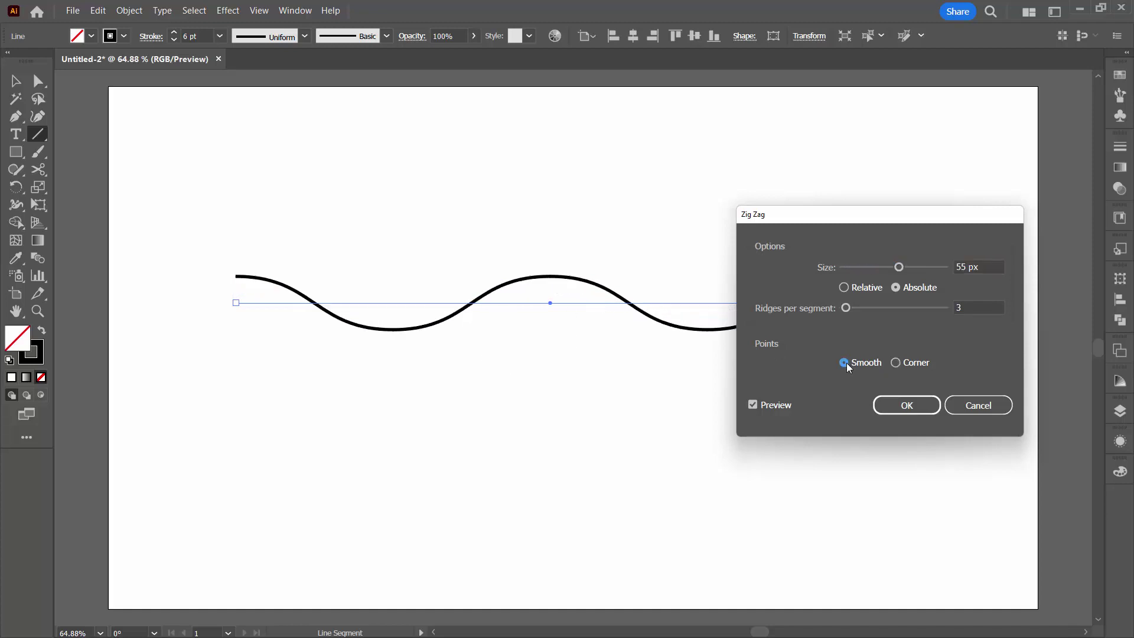
pyautogui.moveTo(846, 214); pyautogui.dragTo(931, 304)
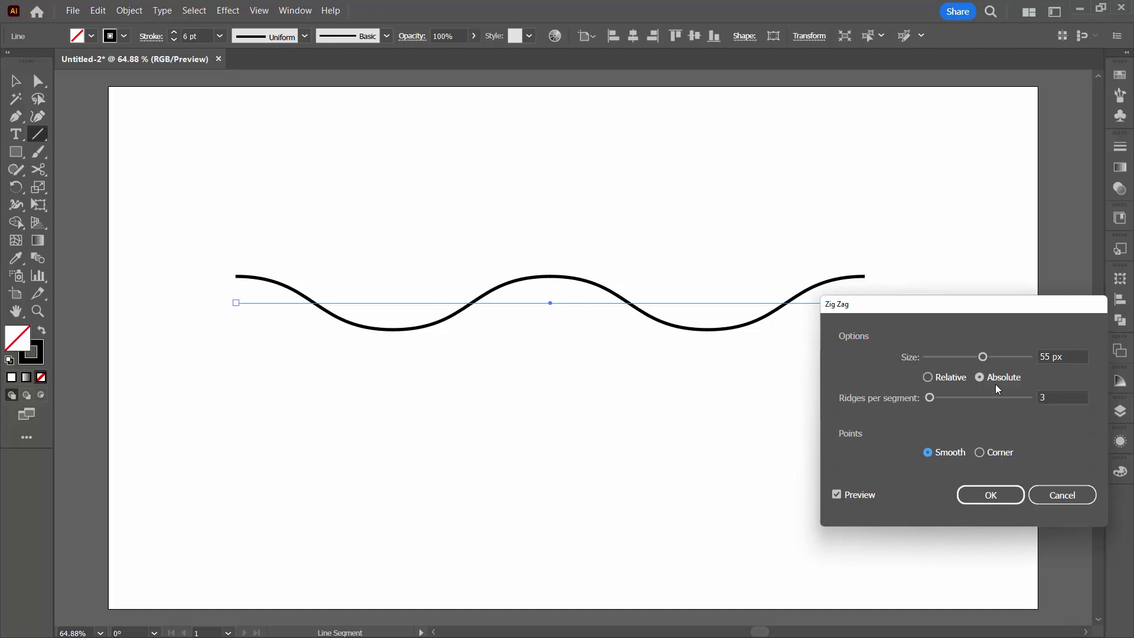
pyautogui.click(1063, 355)
pyautogui.press('Up')
pyautogui.press('Up')
pyautogui.press('Up')
pyautogui.press('Up')
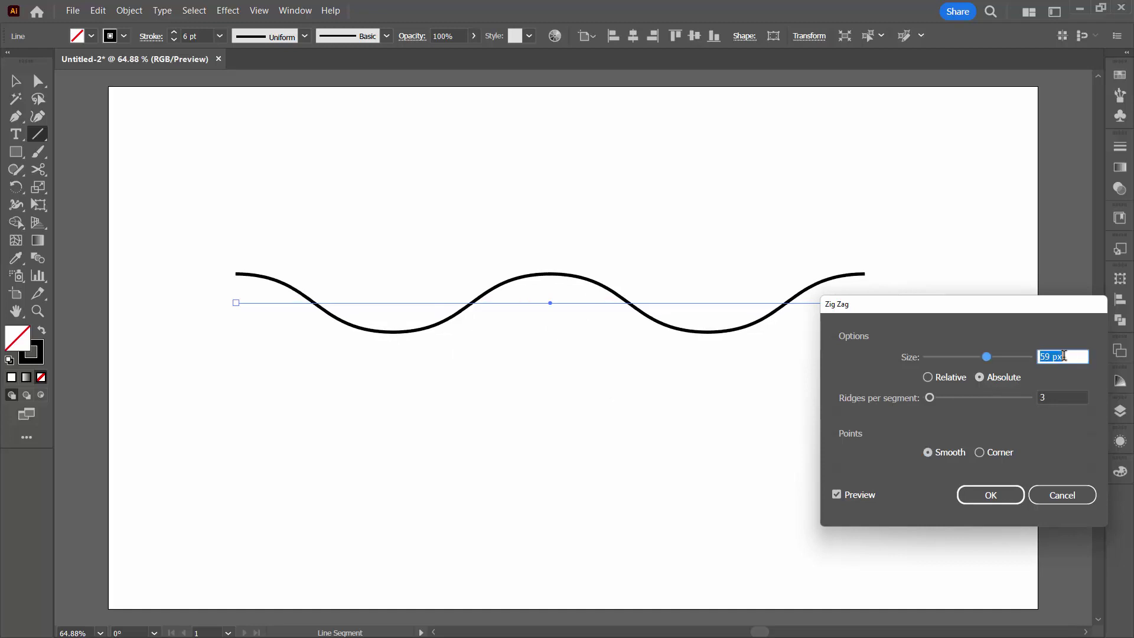
pyautogui.click(989, 496)
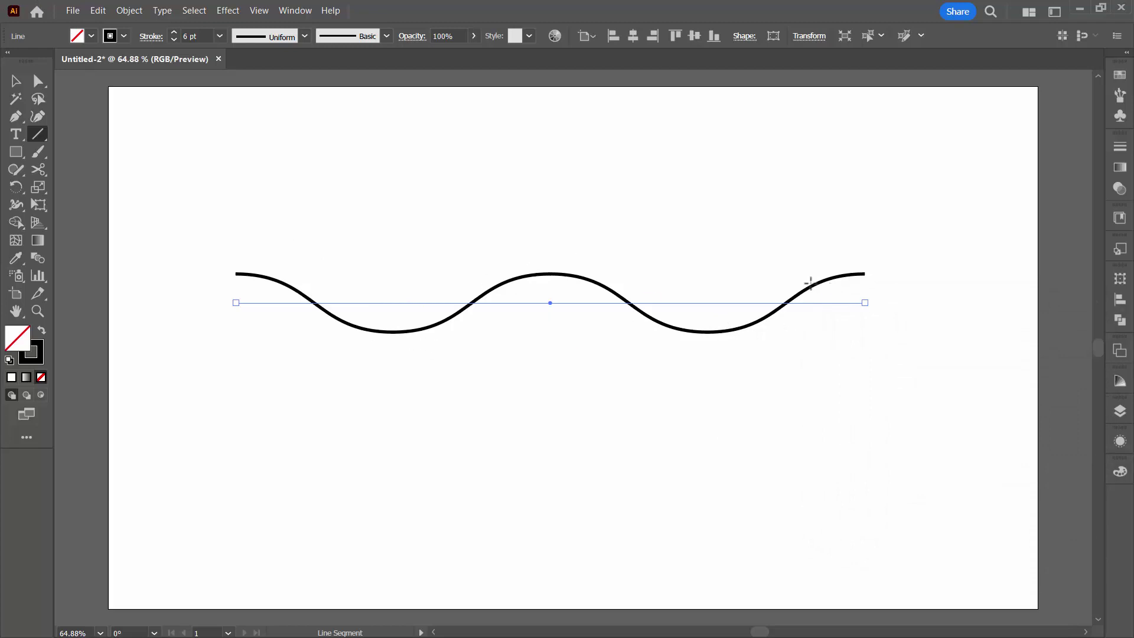
# Expand the wave's appearance, then cut it with the Scissors tool at its two lower troughs
pyautogui.click(130, 12)
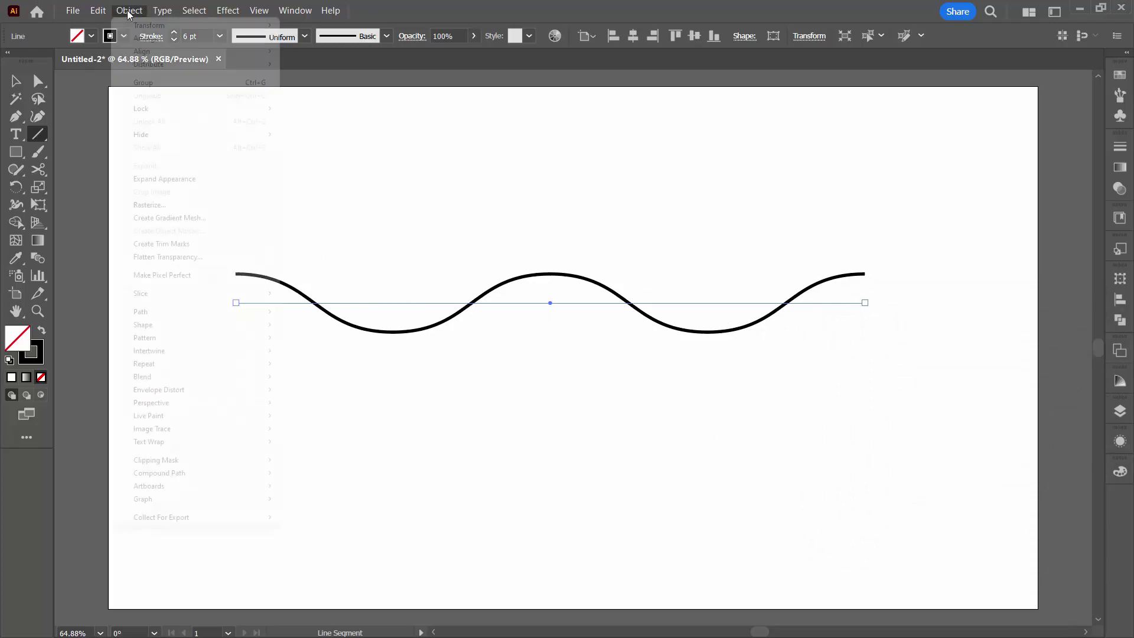
pyautogui.click(202, 180)
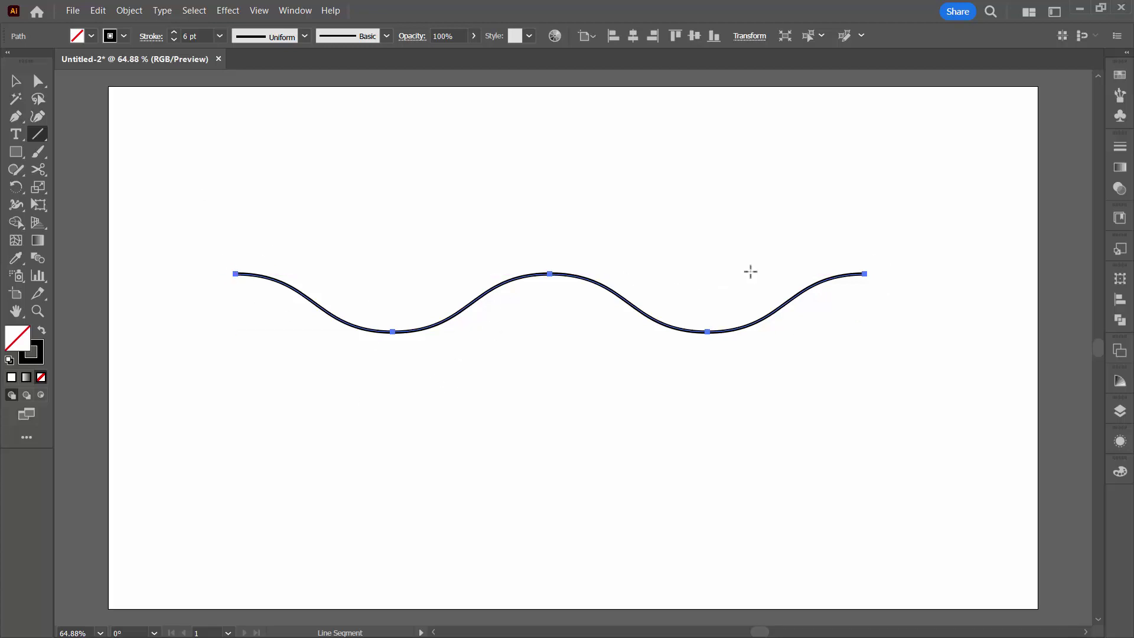
pyautogui.click(37, 171)
pyautogui.click(42, 171)
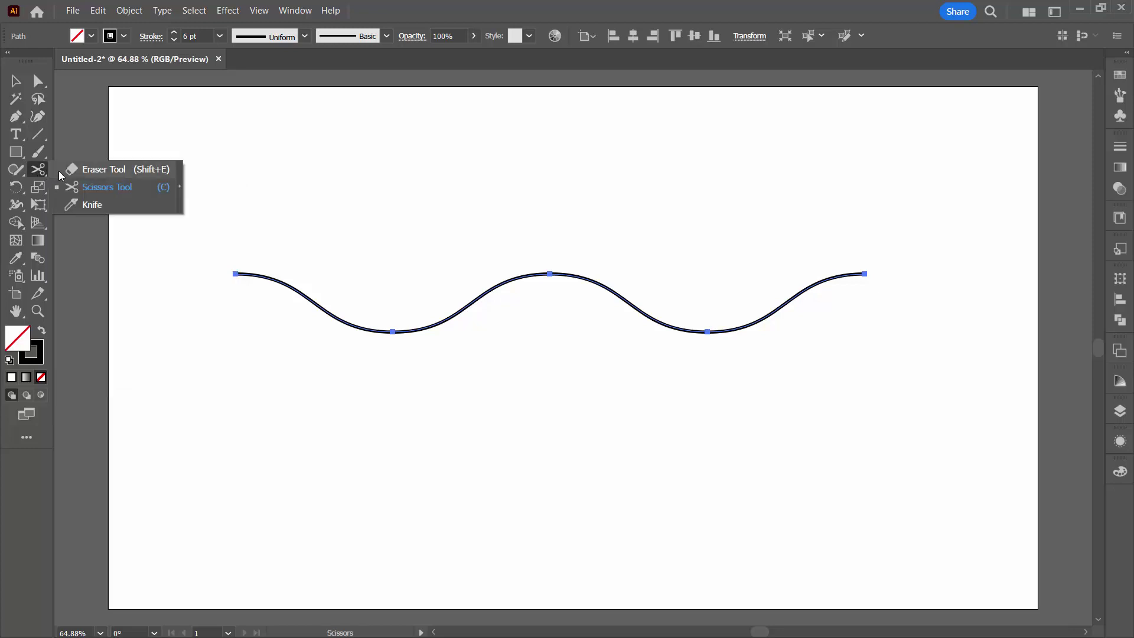
pyautogui.click(89, 185)
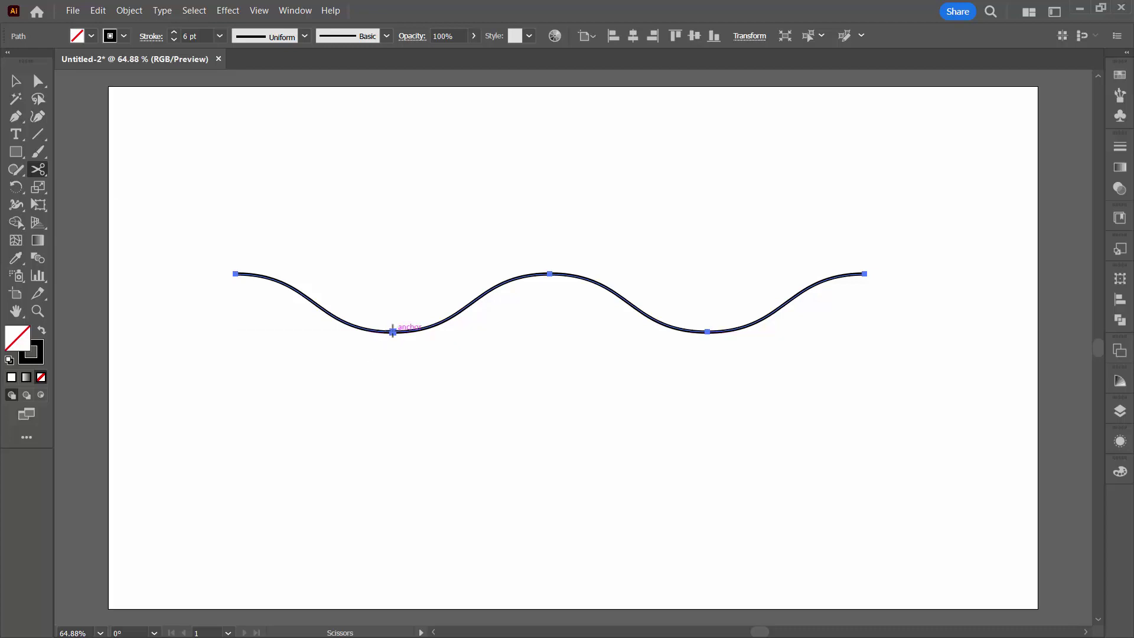
pyautogui.click(393, 331)
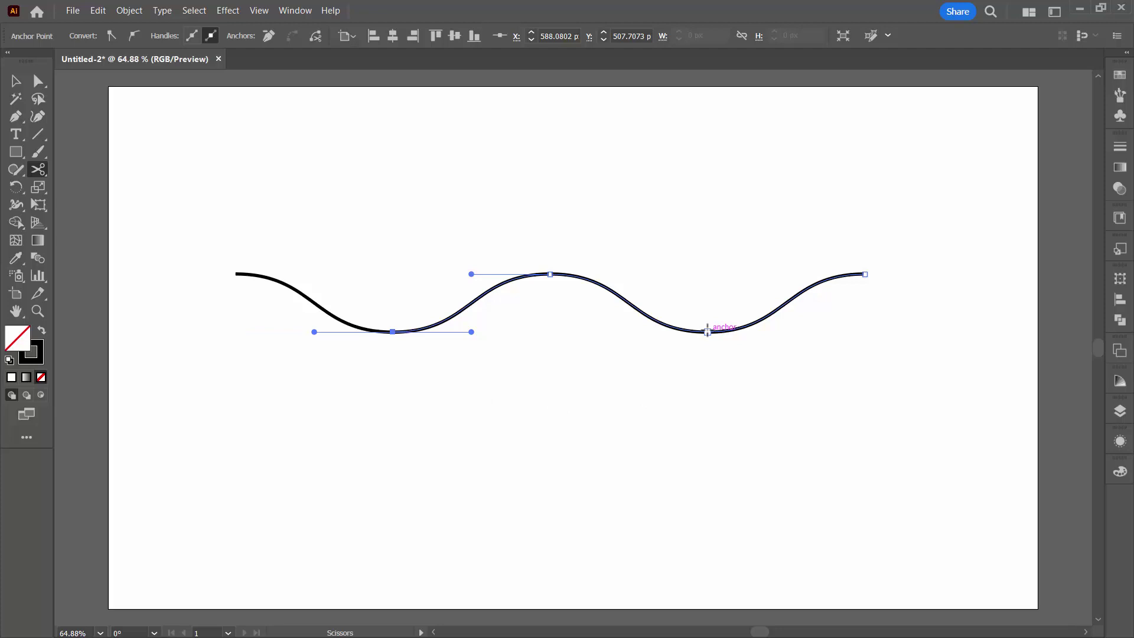
pyautogui.click(707, 331)
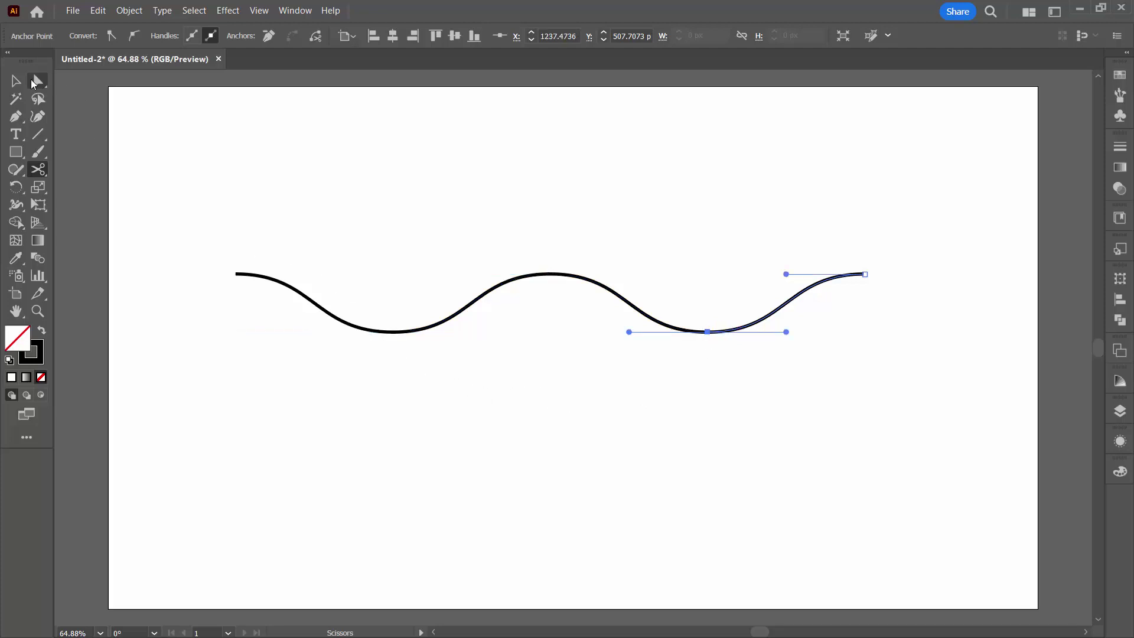
# Delete the cut-off left and right end segments of the wave
pyautogui.click(16, 82)
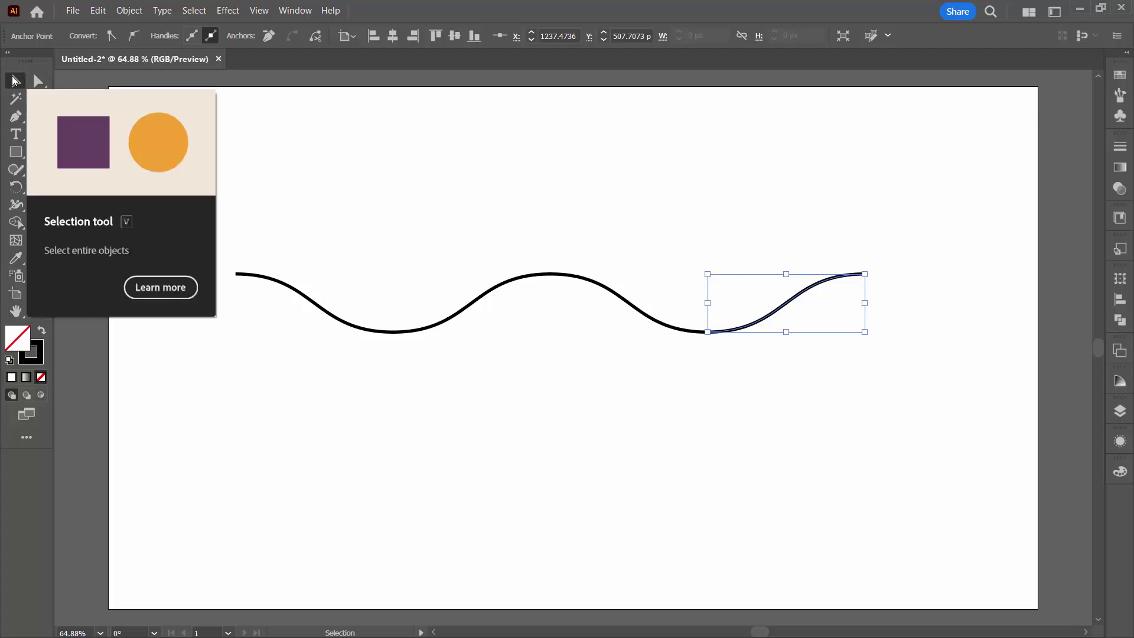
pyautogui.click(254, 230)
pyautogui.moveTo(280, 293); pyautogui.dragTo(293, 362)
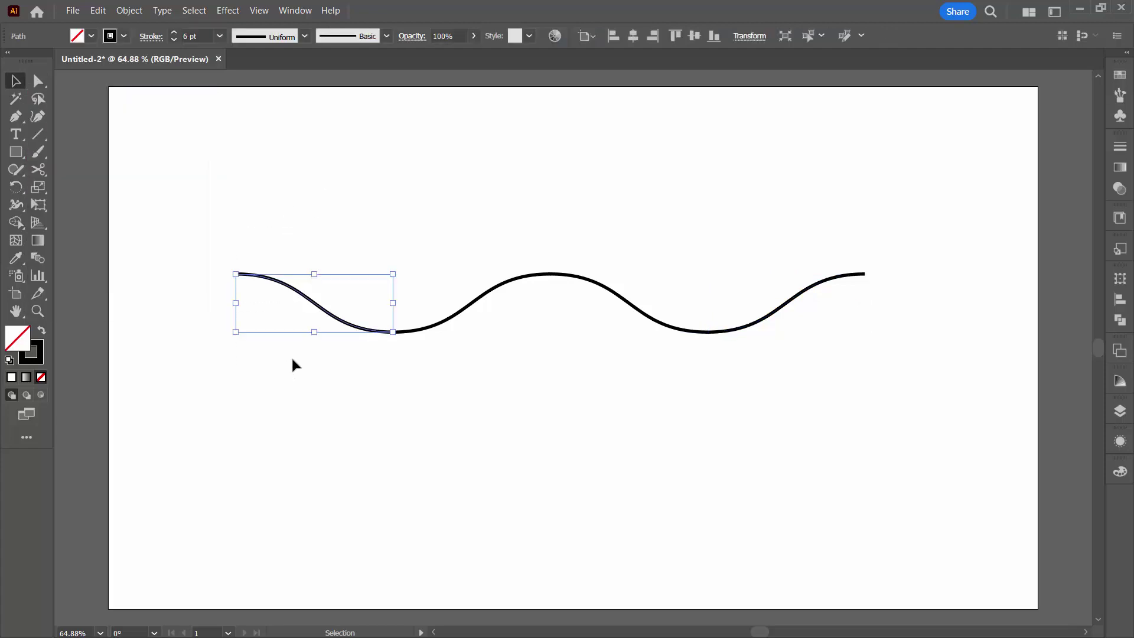
pyautogui.press('Delete')
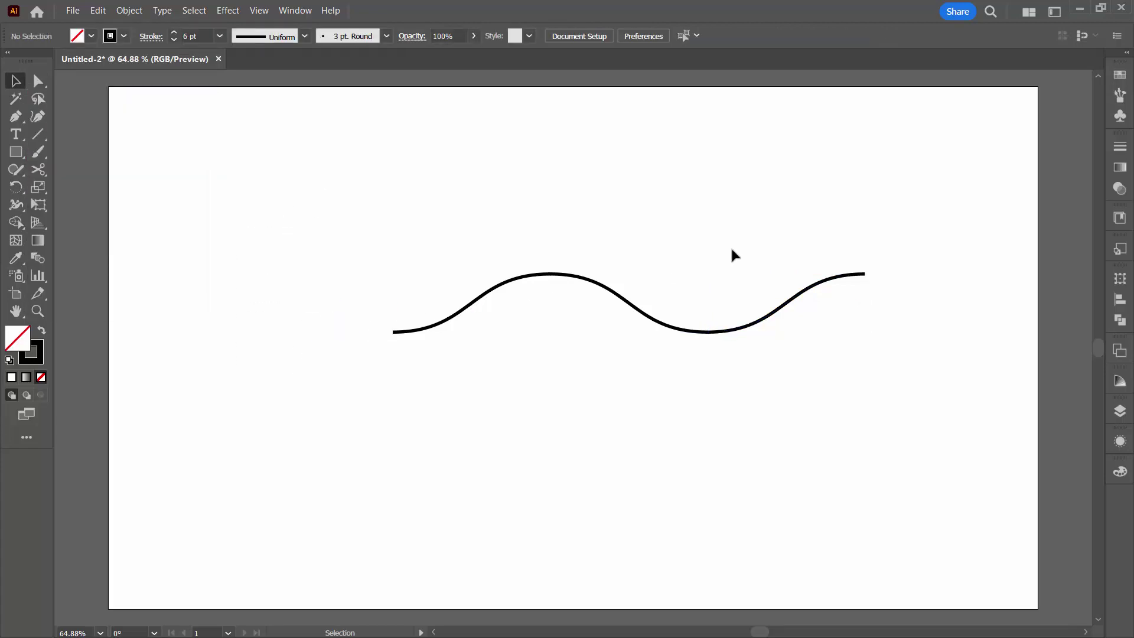
pyautogui.moveTo(790, 221); pyautogui.dragTo(867, 364)
pyautogui.press('Delete')
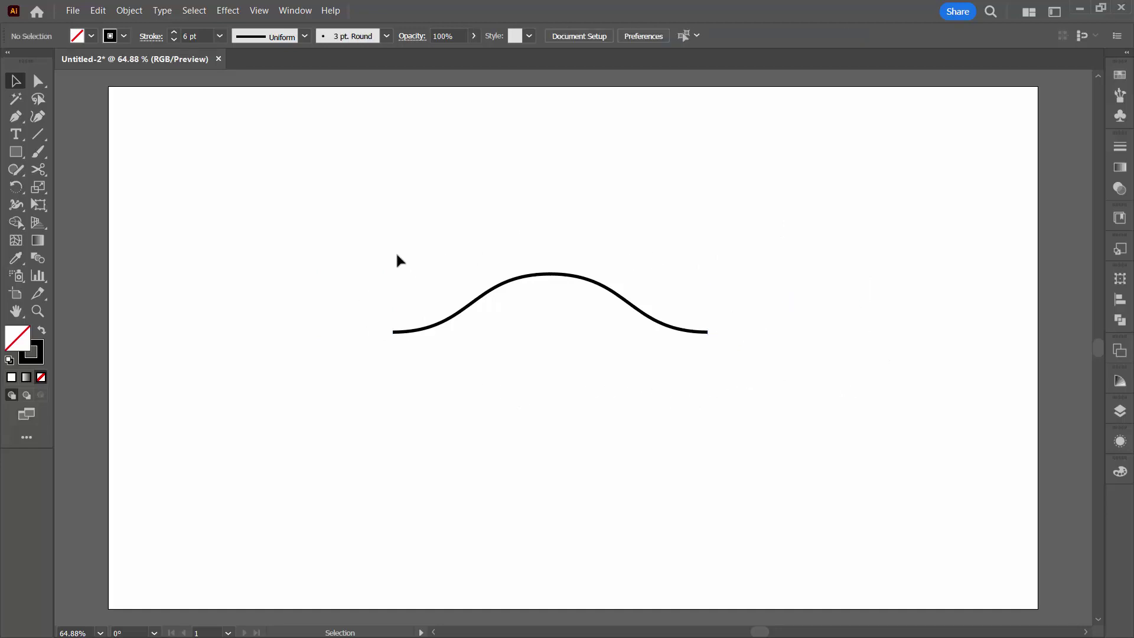
# Rotate the remaining single-crest wave 90° so it stands upright
pyautogui.moveTo(394, 251); pyautogui.dragTo(707, 373)
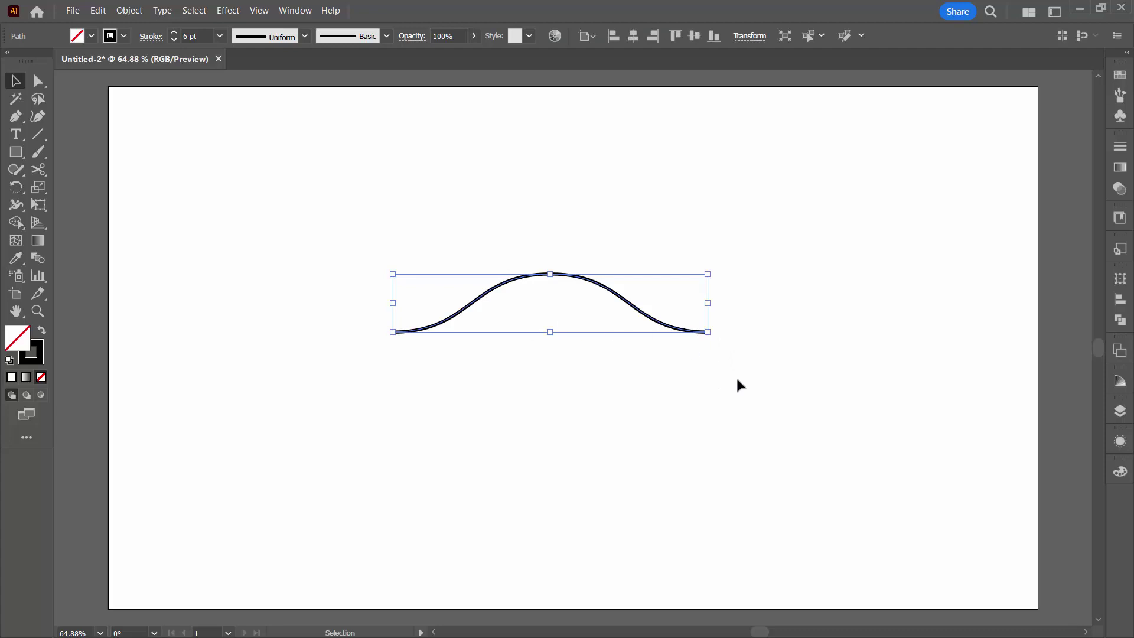
pyautogui.moveTo(721, 318); pyautogui.dragTo(553, 135)
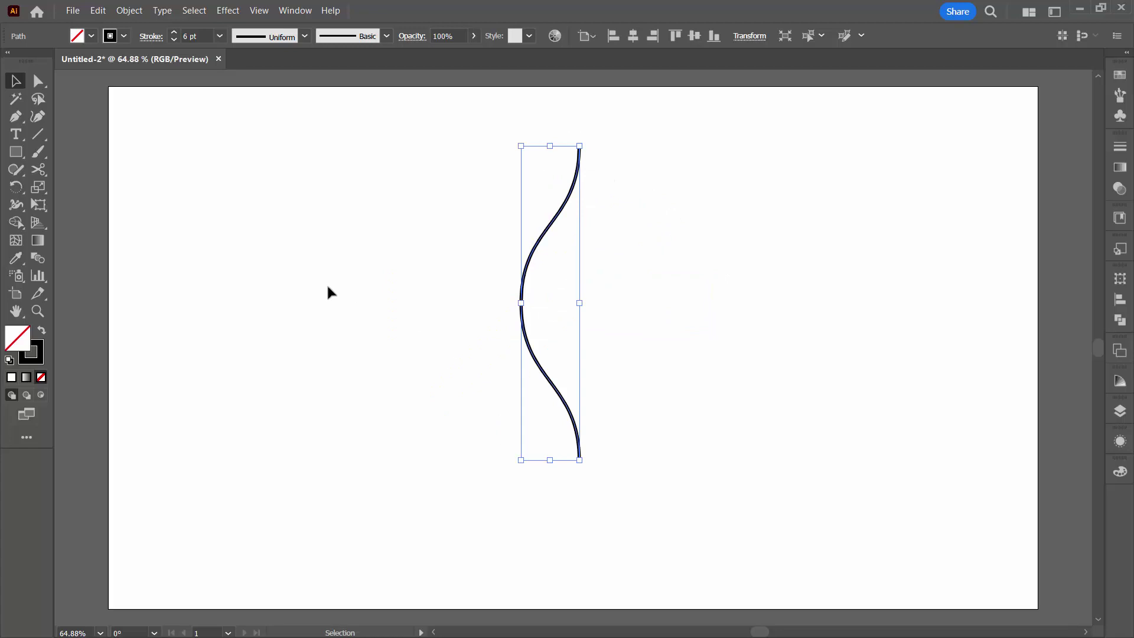
pyautogui.click(334, 307)
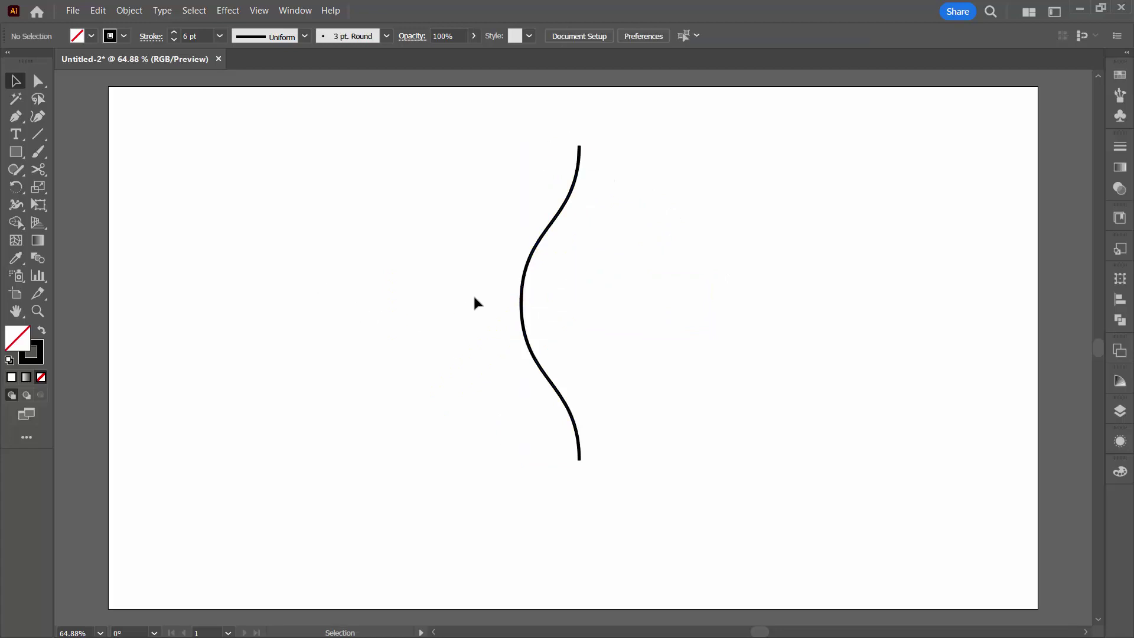
pyautogui.click(556, 213)
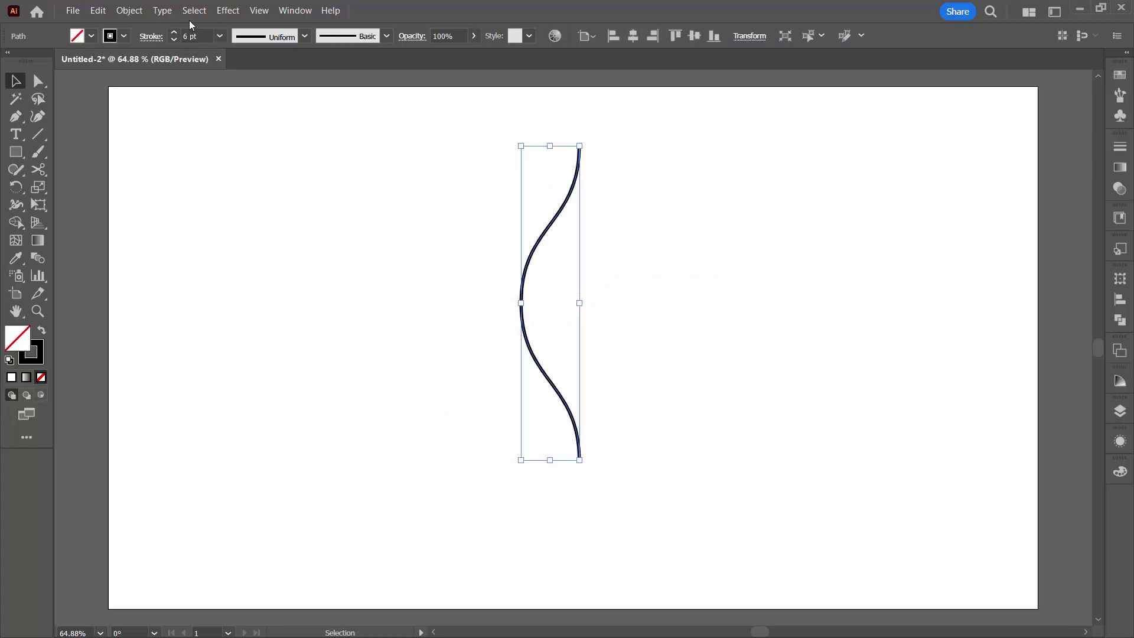
# Raise the upright wave's stroke weight to 12 pt
pyautogui.click(173, 33)
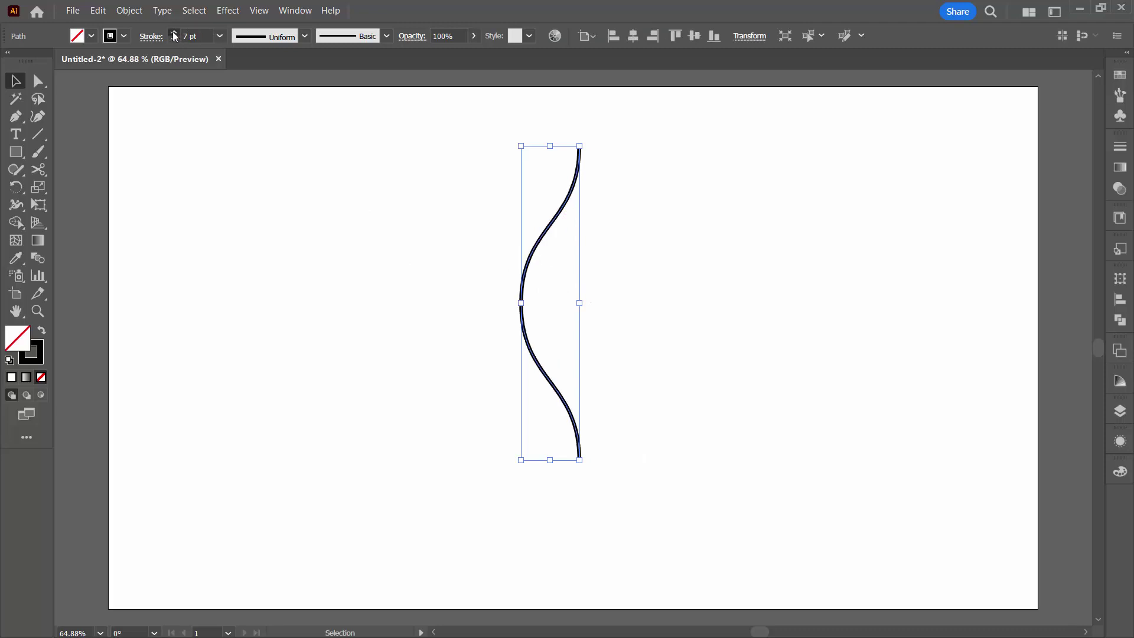
pyautogui.click(174, 33)
pyautogui.click(173, 33)
pyautogui.click(174, 33)
pyautogui.click(173, 33)
pyautogui.click(173, 33)
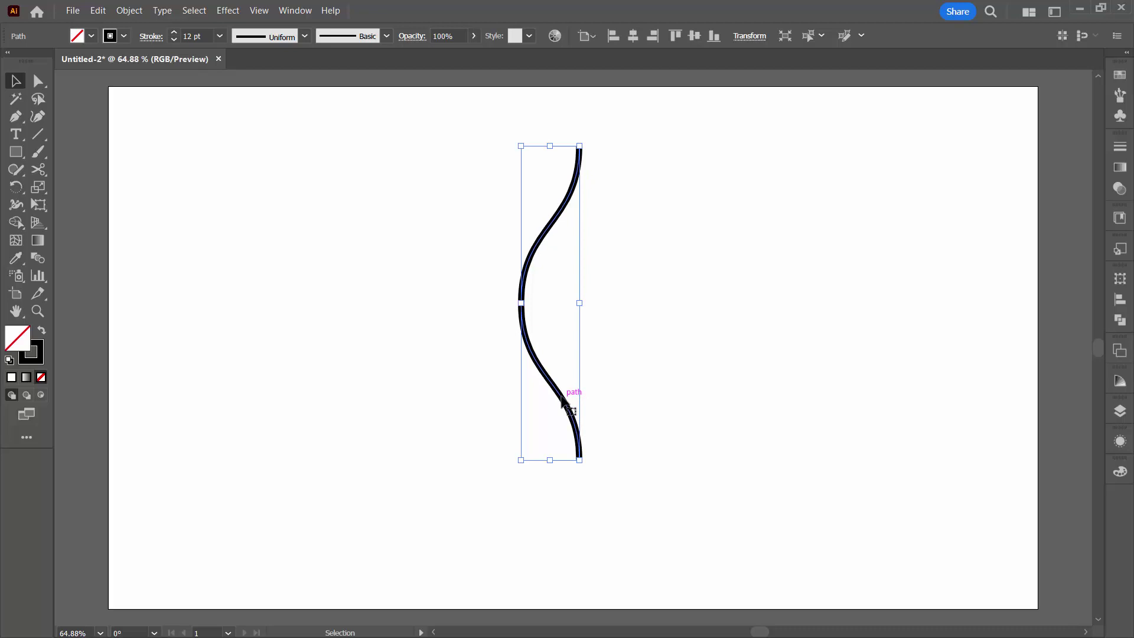
# Move the upright curve toward the left side of the artboard
pyautogui.moveTo(571, 395); pyautogui.dragTo(365, 421)
pyautogui.click(410, 420)
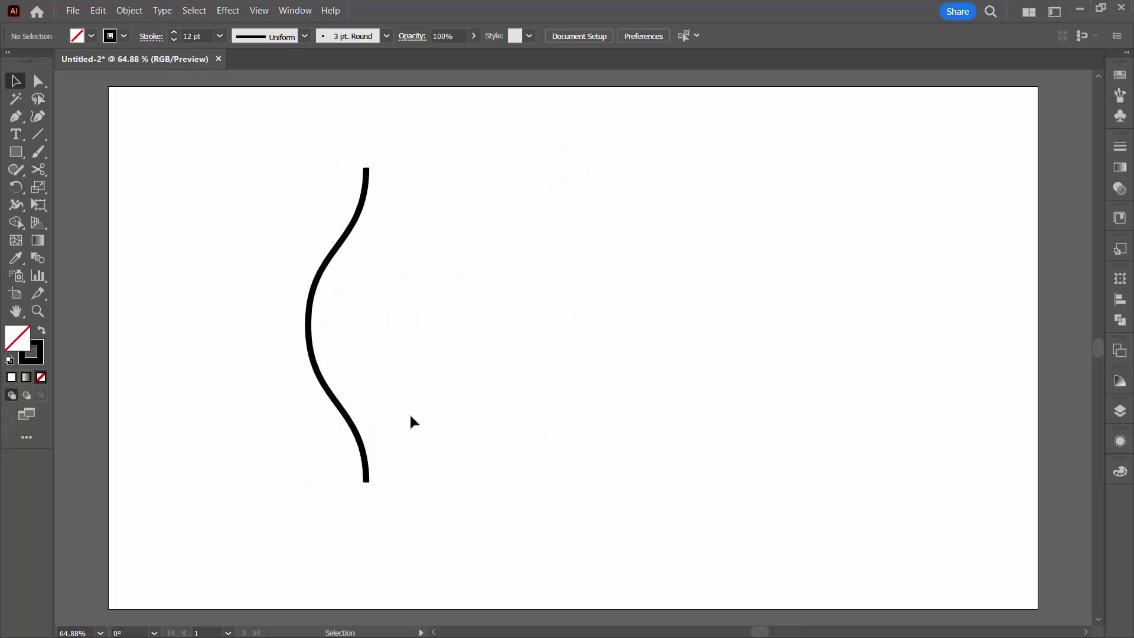
pyautogui.click(333, 261)
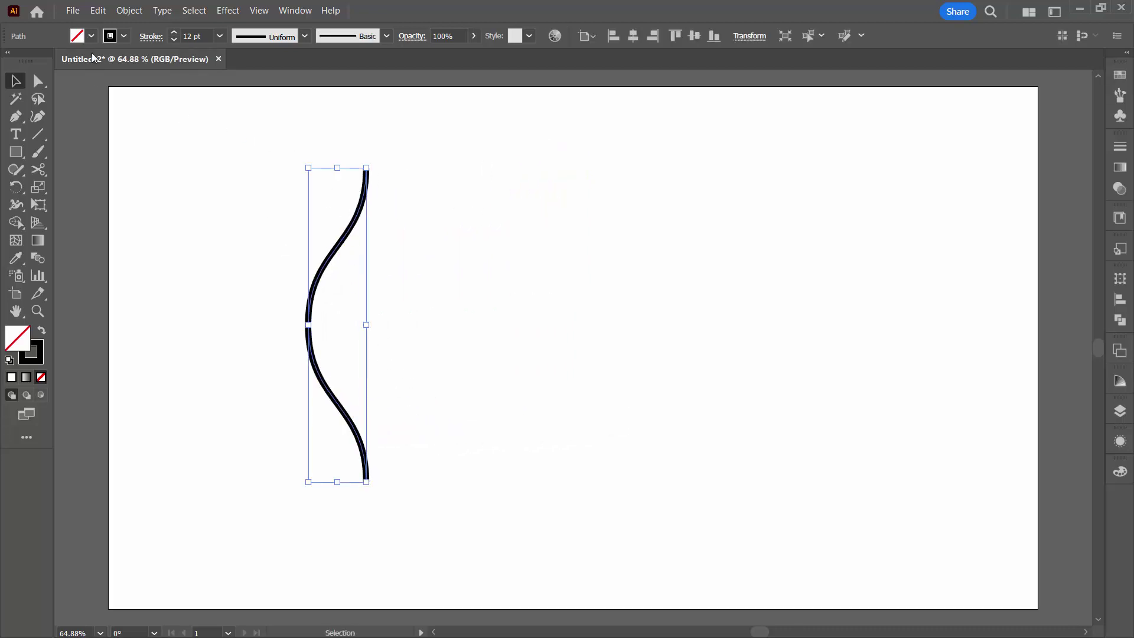
# Reflect a copy of the upright curve across the vertical axis
pyautogui.click(130, 11)
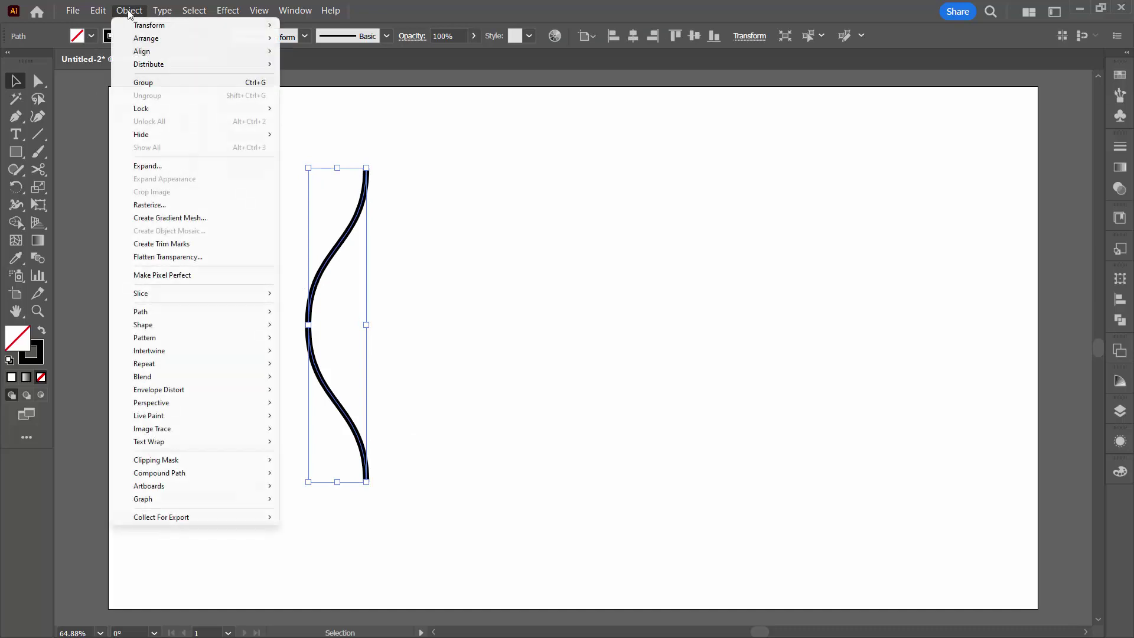
pyautogui.moveTo(178, 25)
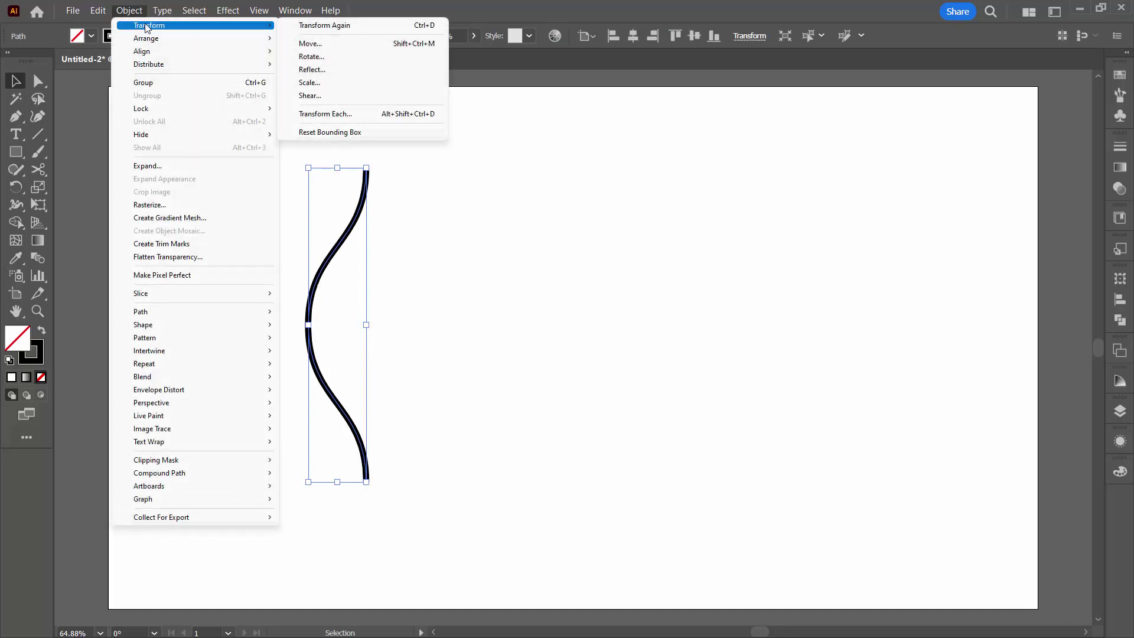
pyautogui.click(313, 69)
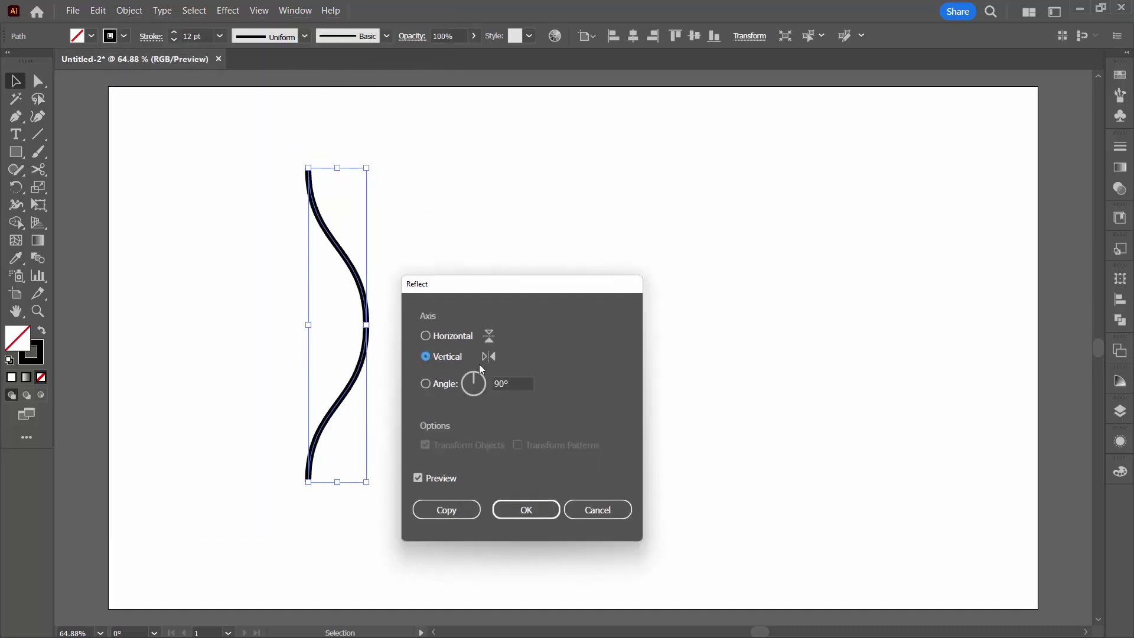
pyautogui.click(437, 511)
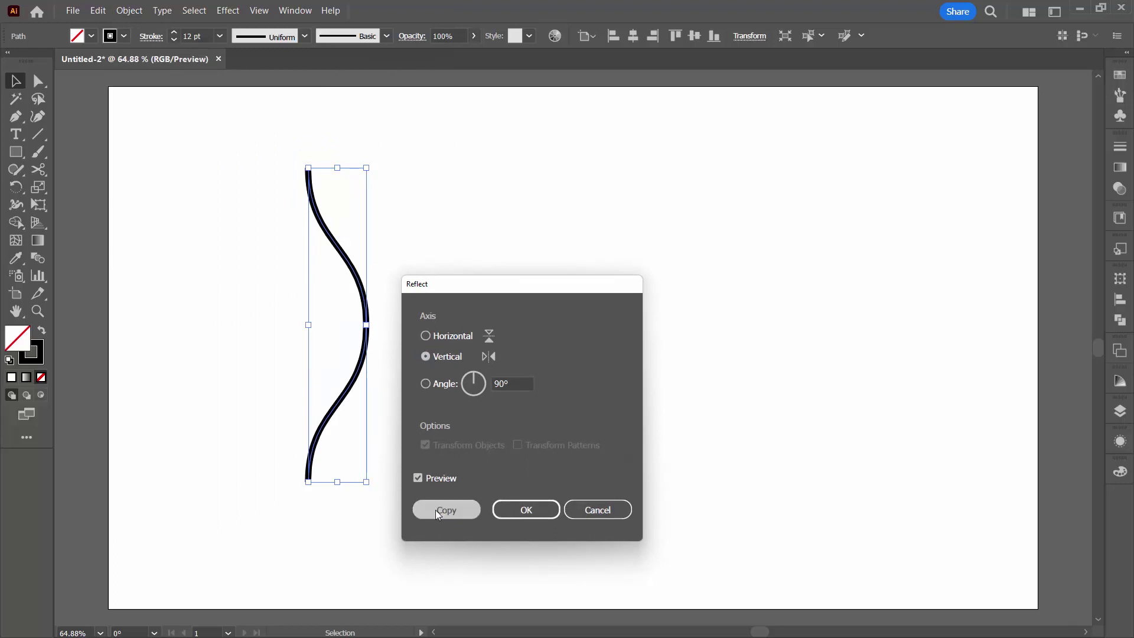
pyautogui.click(395, 391)
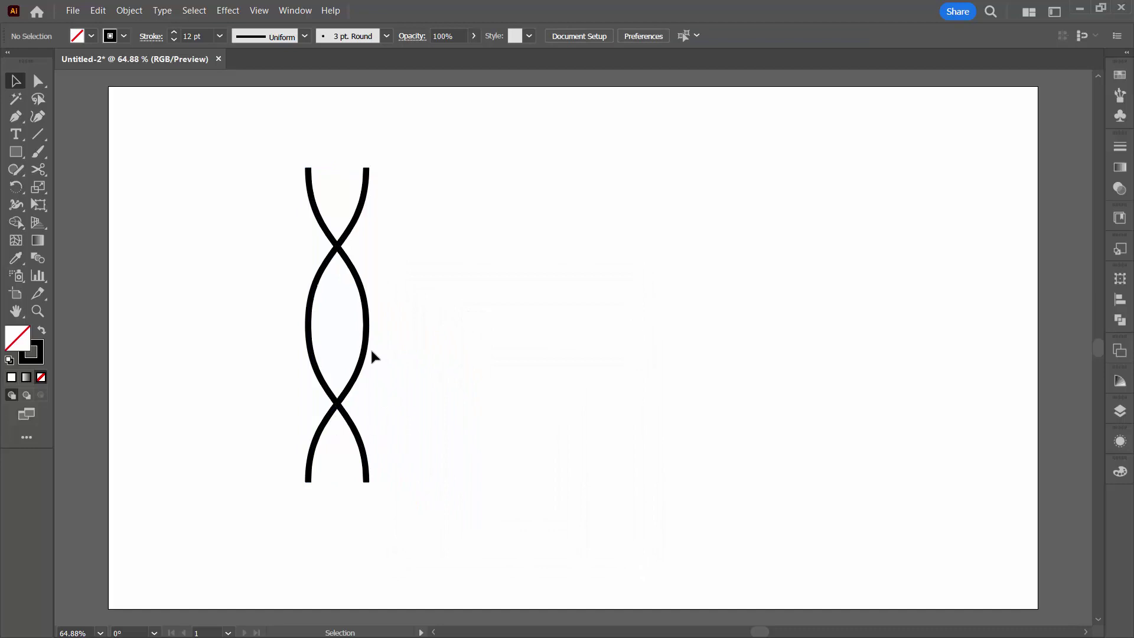
# Shift the mirrored curve right to leave a small gap between the curves' ends, then select both
pyautogui.moveTo(368, 350); pyautogui.dragTo(435, 356)
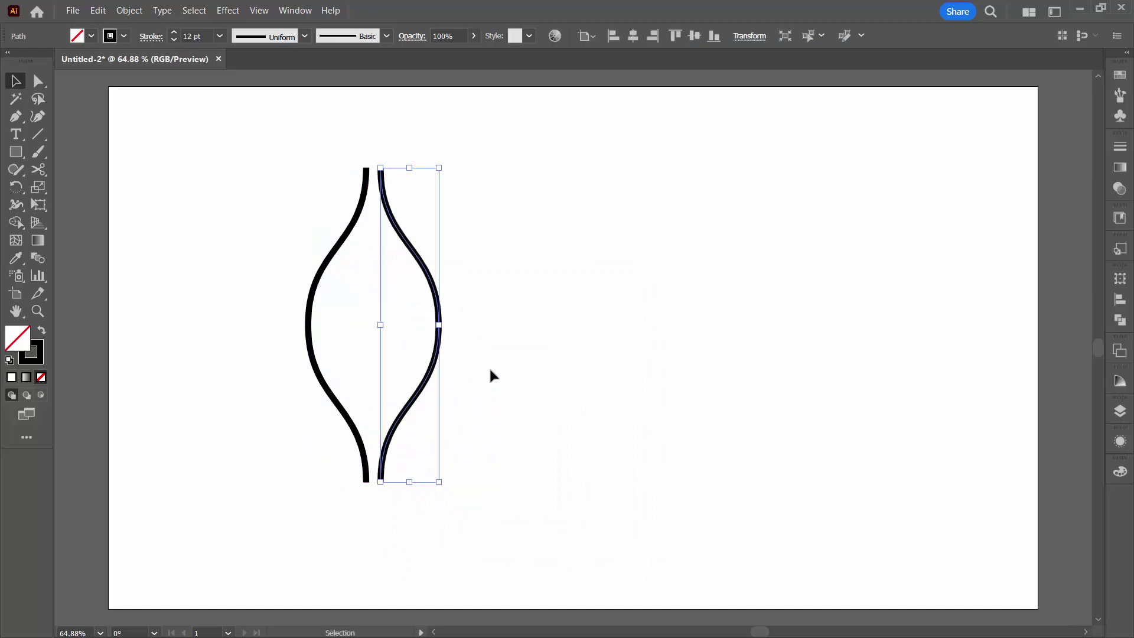
pyautogui.click(489, 369)
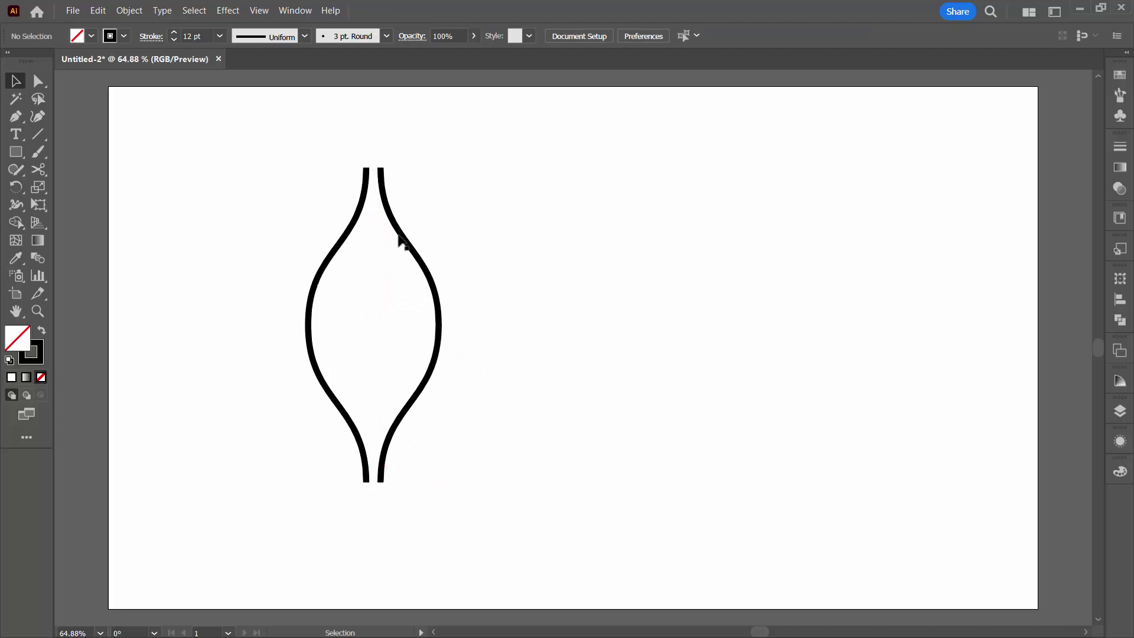
pyautogui.moveTo(439, 332); pyautogui.dragTo(448, 331)
pyautogui.click(509, 353)
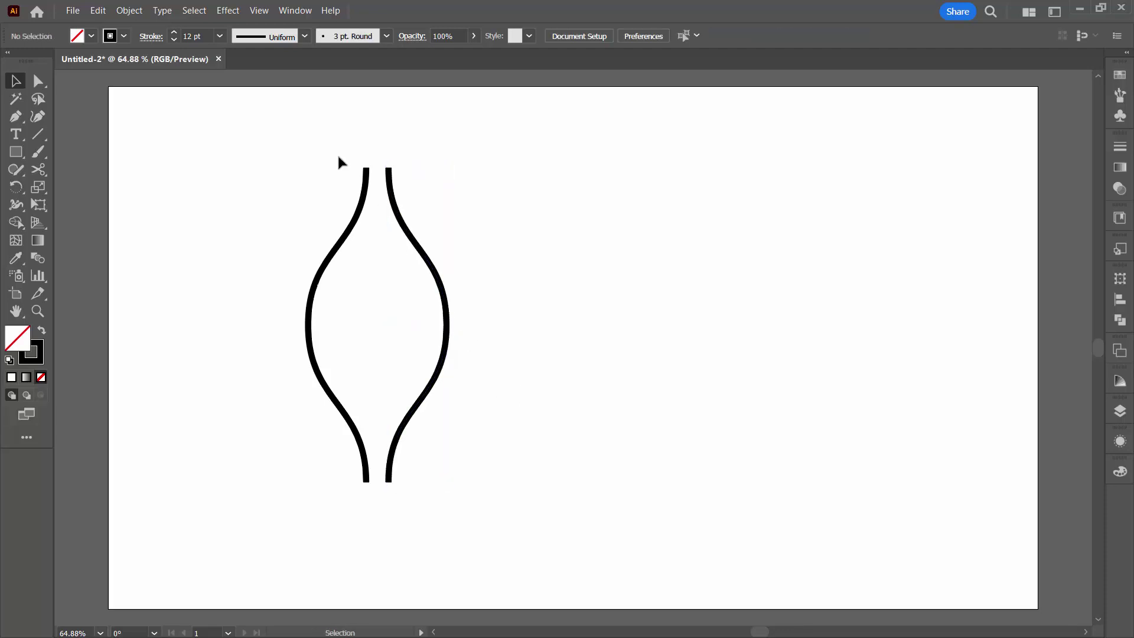
pyautogui.moveTo(338, 157); pyautogui.dragTo(465, 284)
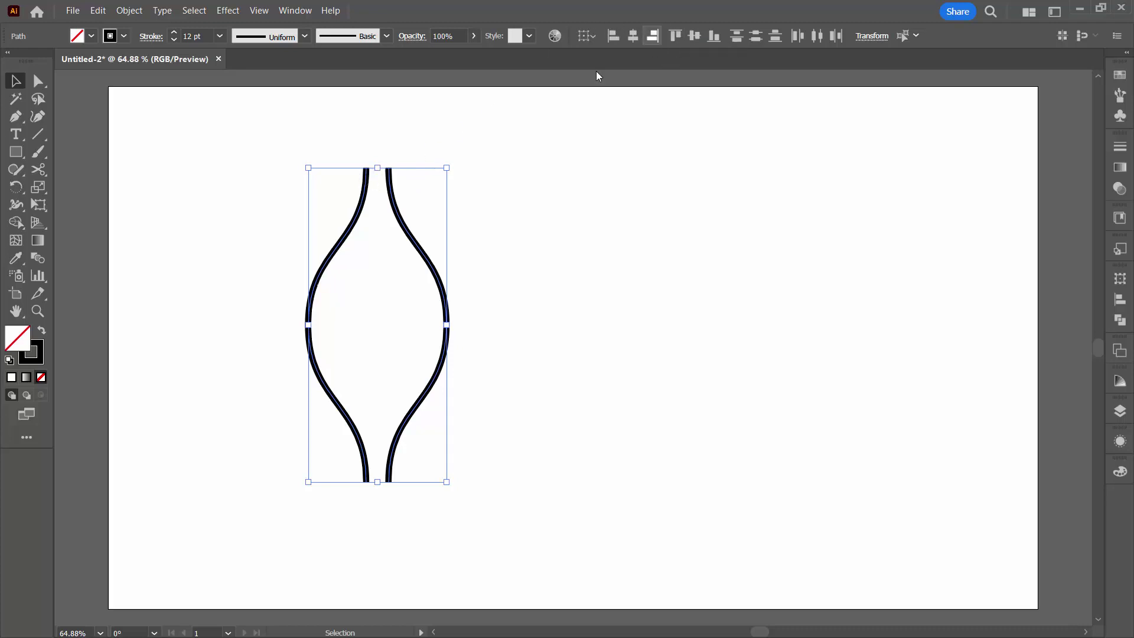
pyautogui.moveTo(330, 152); pyautogui.dragTo(461, 217)
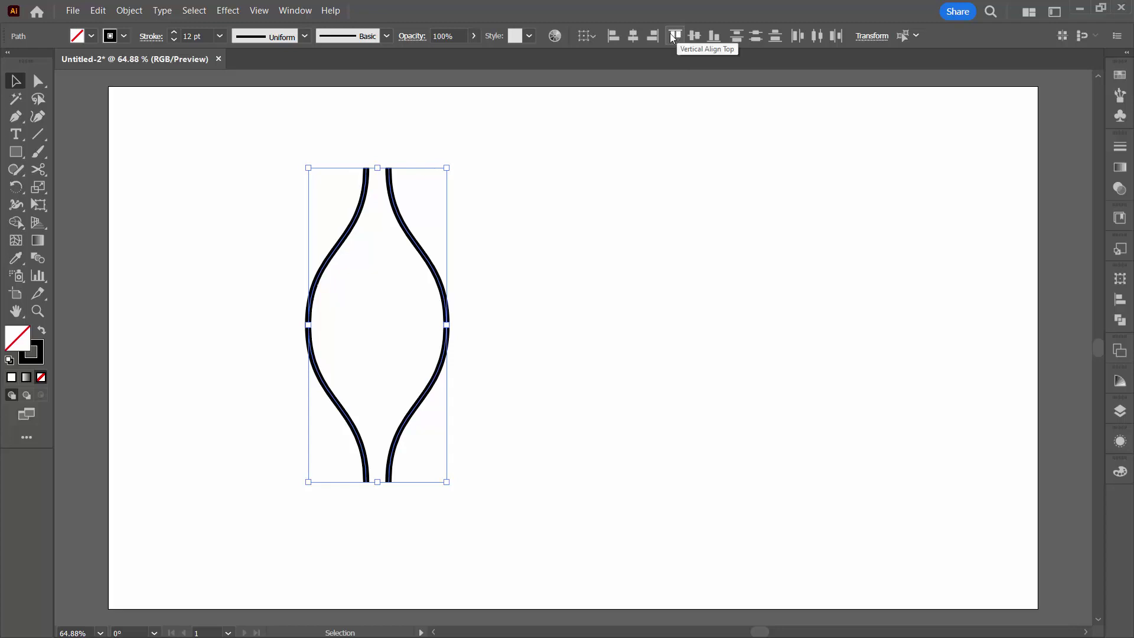
pyautogui.click(1118, 301)
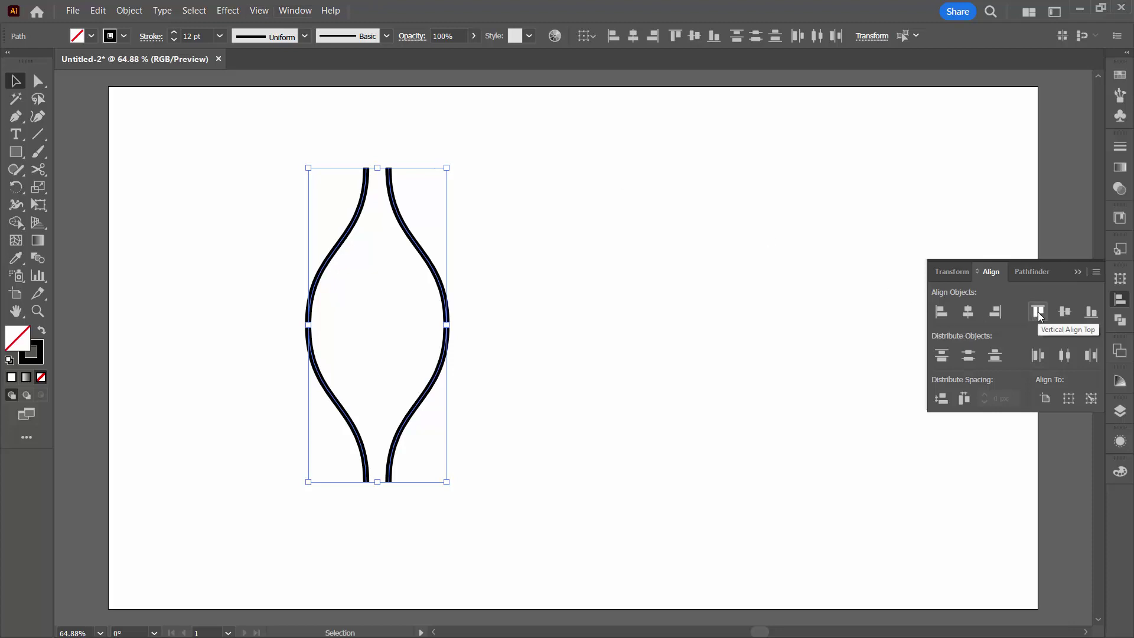
pyautogui.click(1068, 398)
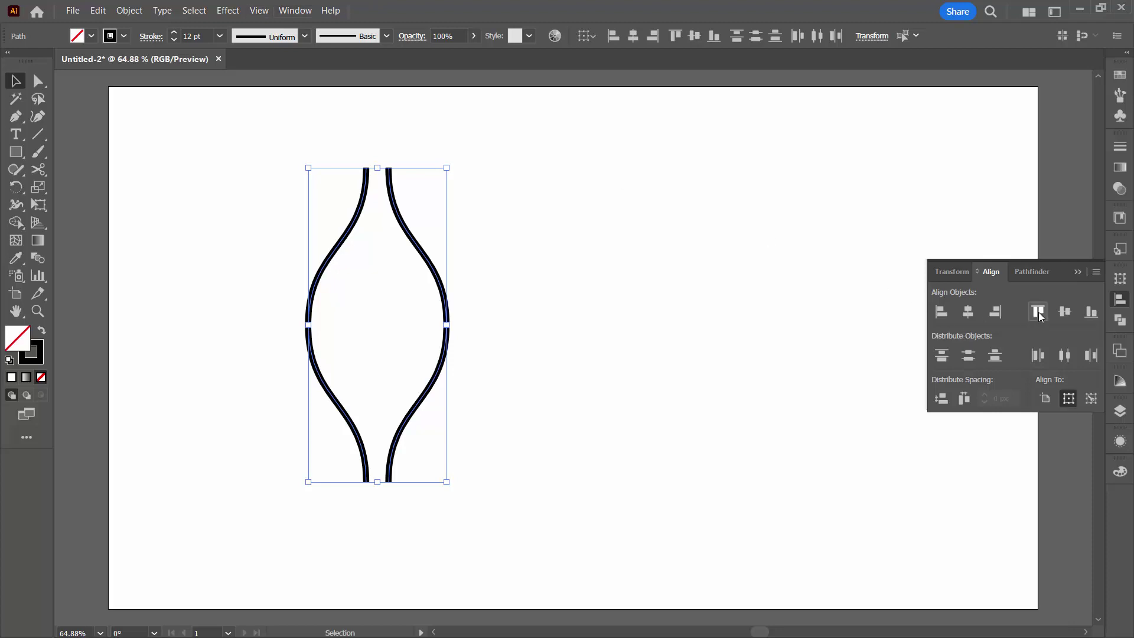
pyautogui.click(702, 338)
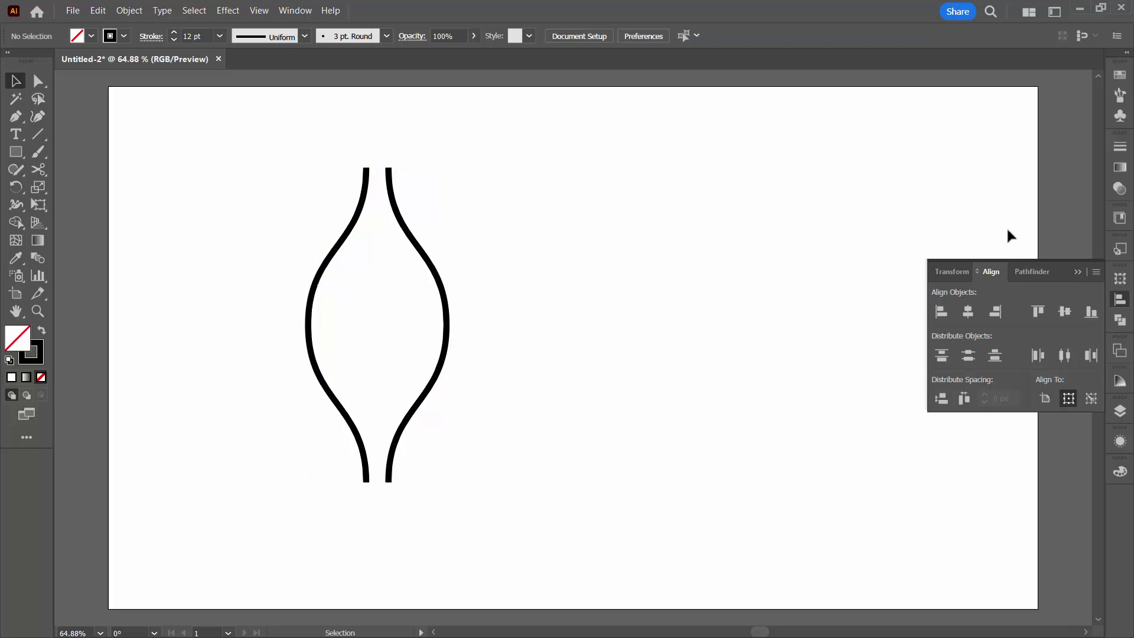
pyautogui.click(1078, 272)
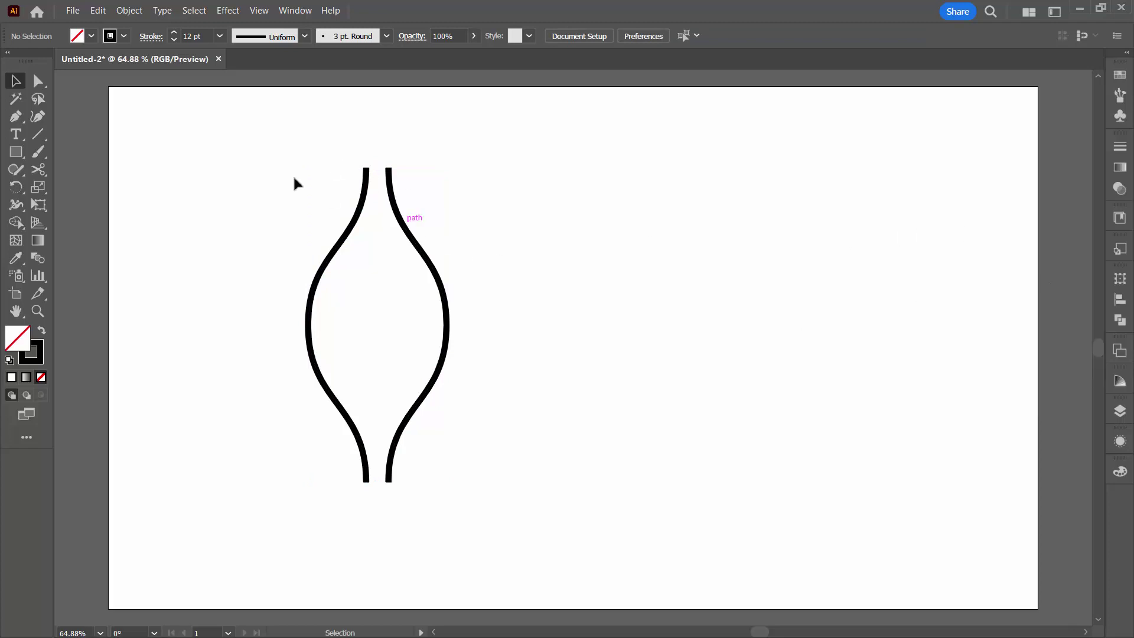
pyautogui.moveTo(250, 153); pyautogui.dragTo(544, 416)
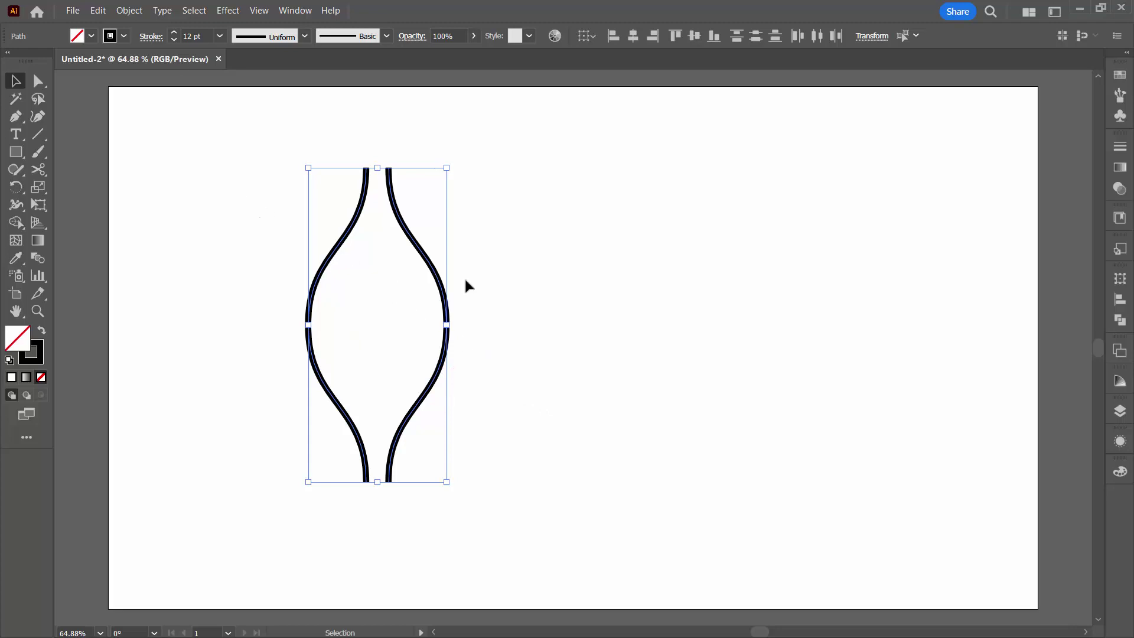
# Make a New Pattern from the two curves, giving a 297.8646 × 649.3934 px tile
pyautogui.click(129, 11)
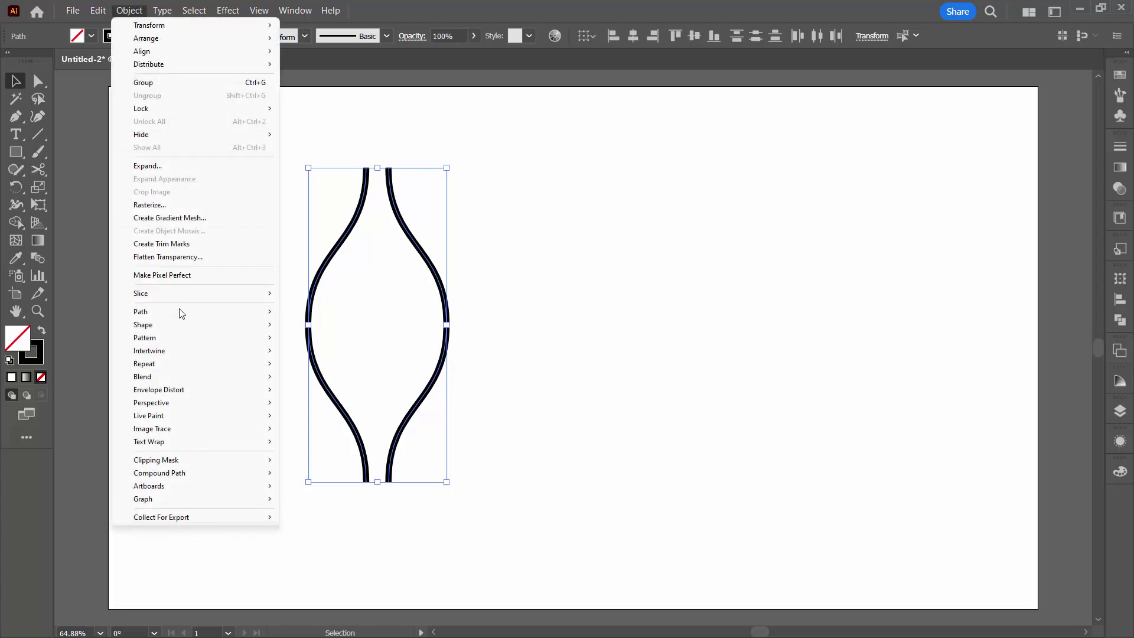
pyautogui.moveTo(181, 343)
pyautogui.click(301, 342)
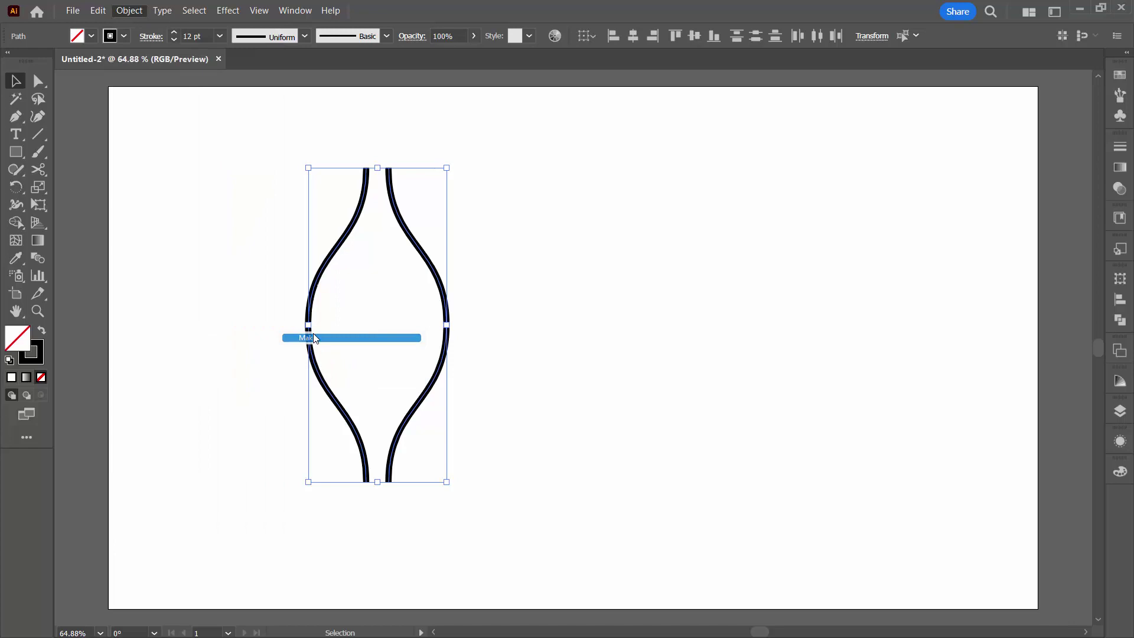
pyautogui.click(706, 353)
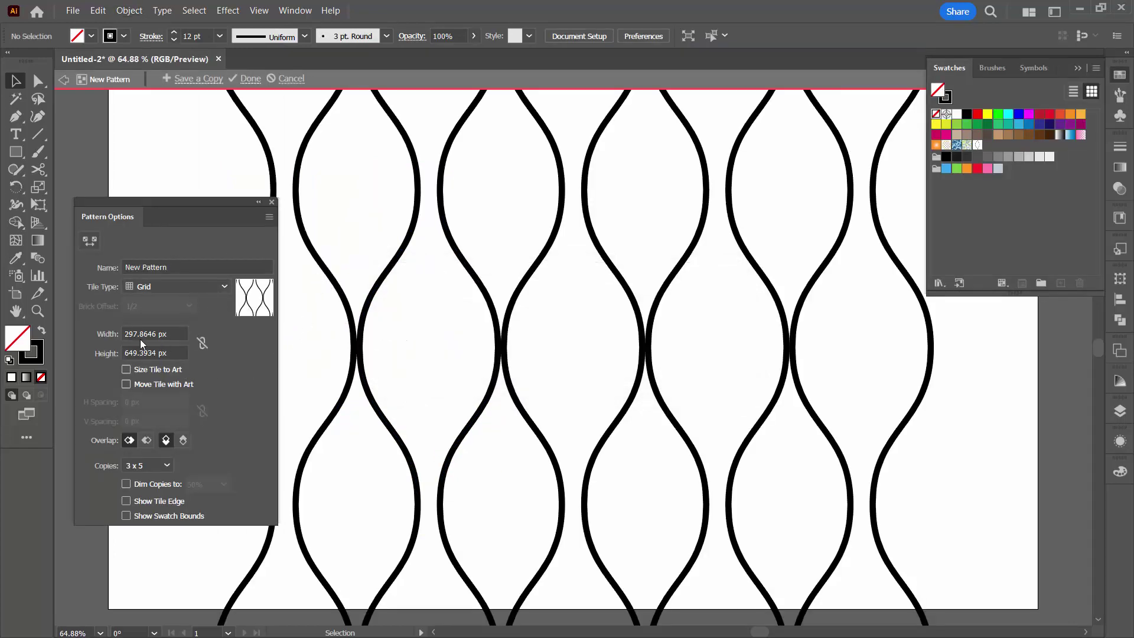
# Unlink the tile proportions and set the pattern tile to 334 px wide by 649 px tall
pyautogui.click(203, 342)
pyautogui.click(177, 335)
pyautogui.hotkey('ctrl', 'a')
pyautogui.write('327')
pyautogui.press('Return')
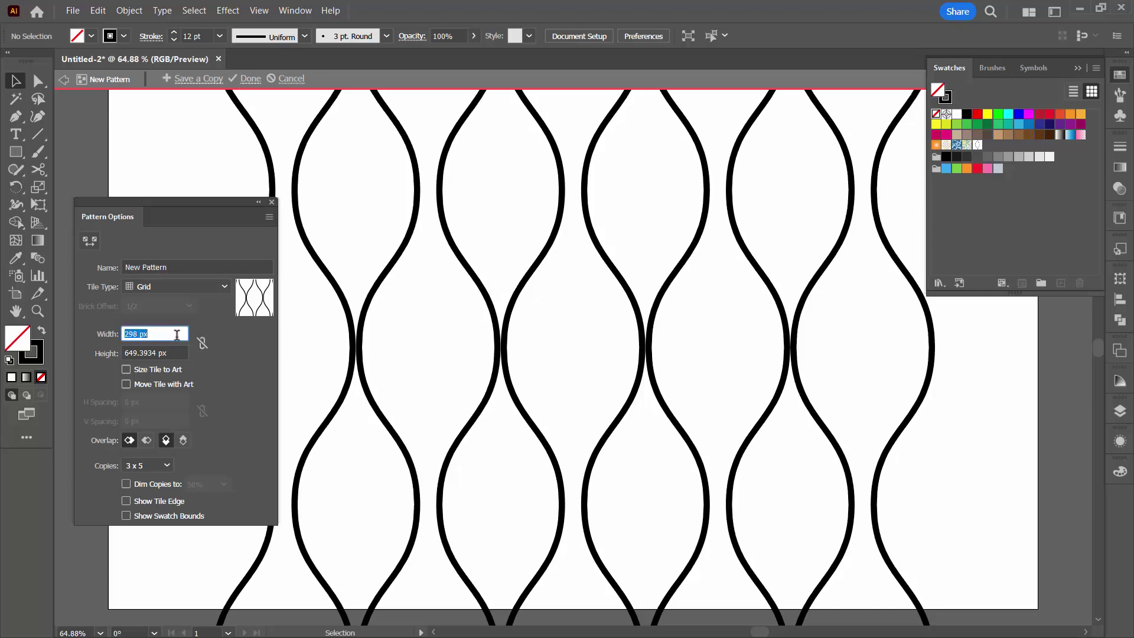
pyautogui.press('Up')
pyautogui.press('Up')
pyautogui.press('Up')
pyautogui.press('Up')
pyautogui.press('Up')
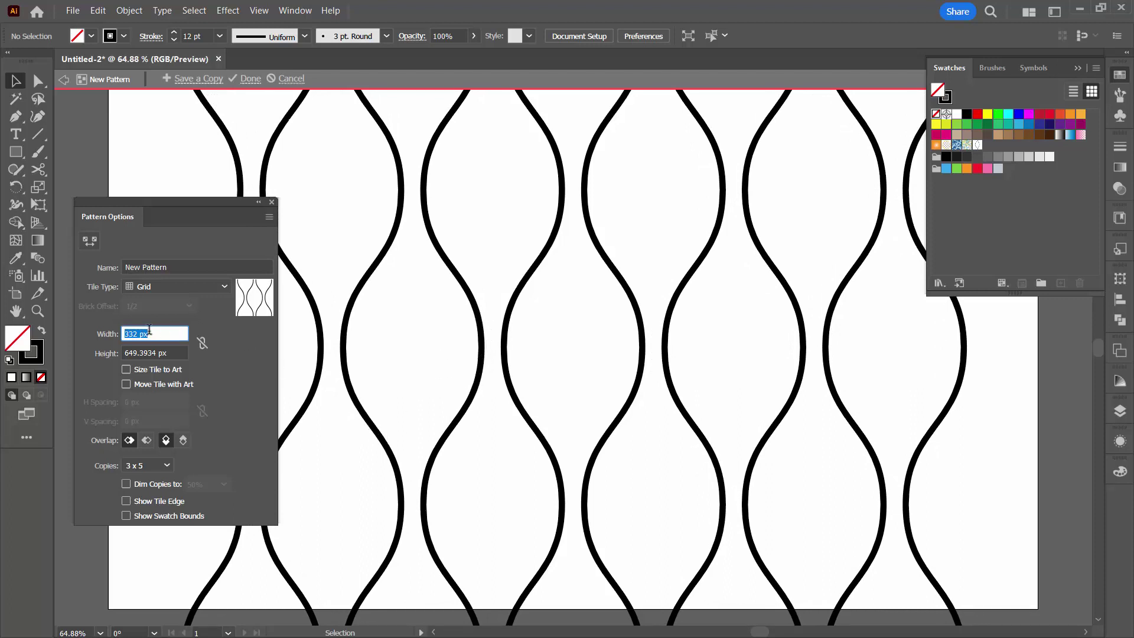
pyautogui.press('Up')
pyautogui.press('Up')
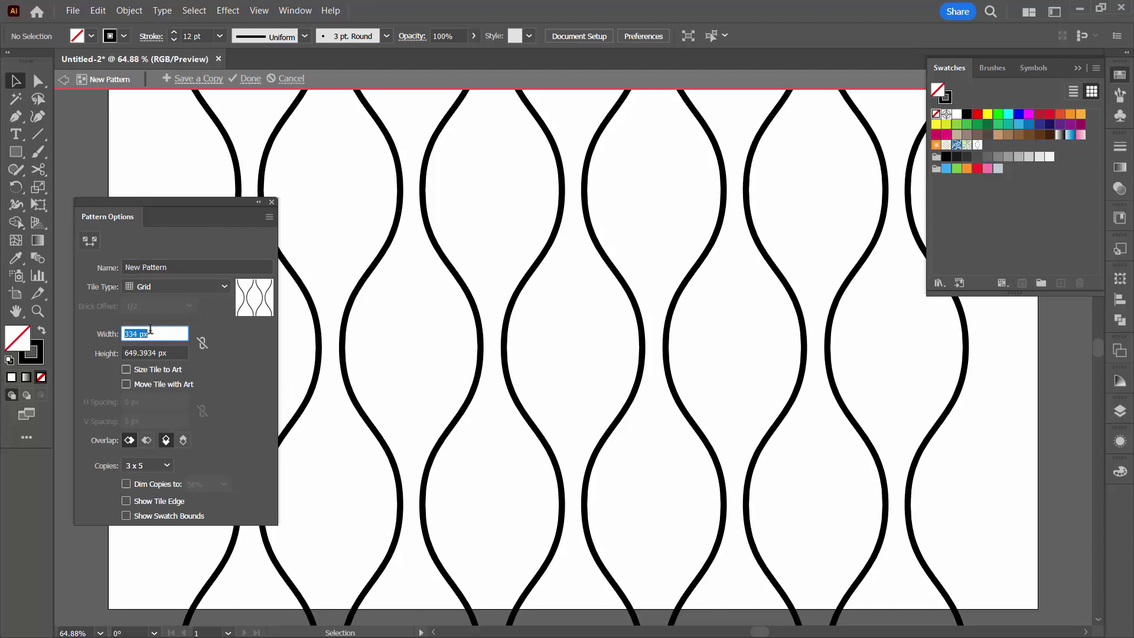
pyautogui.click(144, 352)
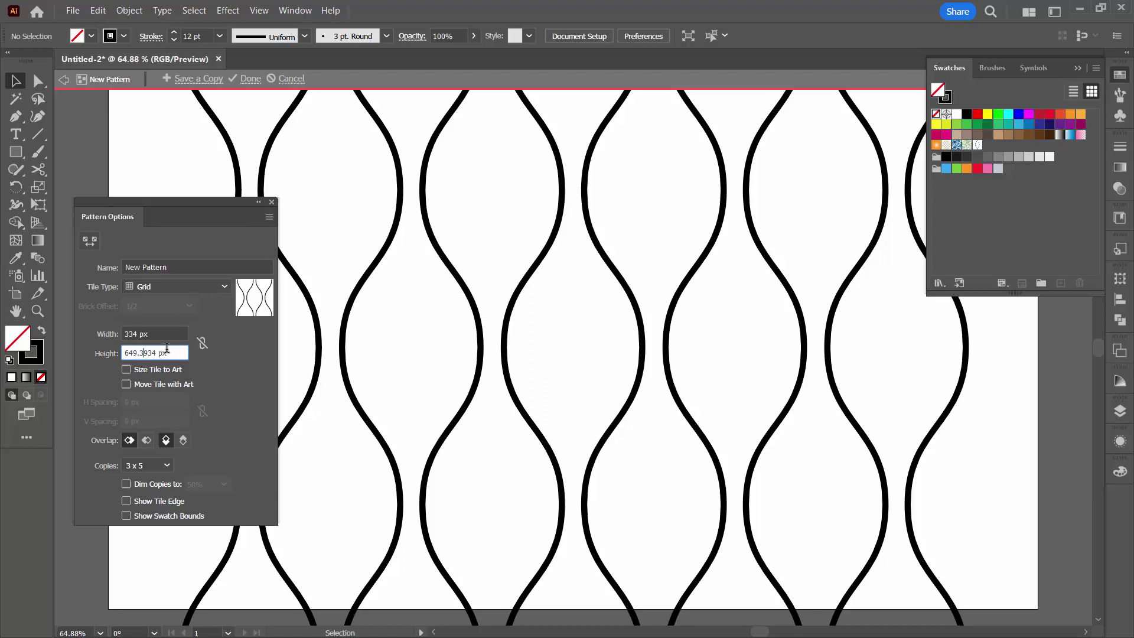
pyautogui.hotkey('ctrl', 'a')
pyautogui.write('649')
pyautogui.press('Return')
pyautogui.click(127, 501)
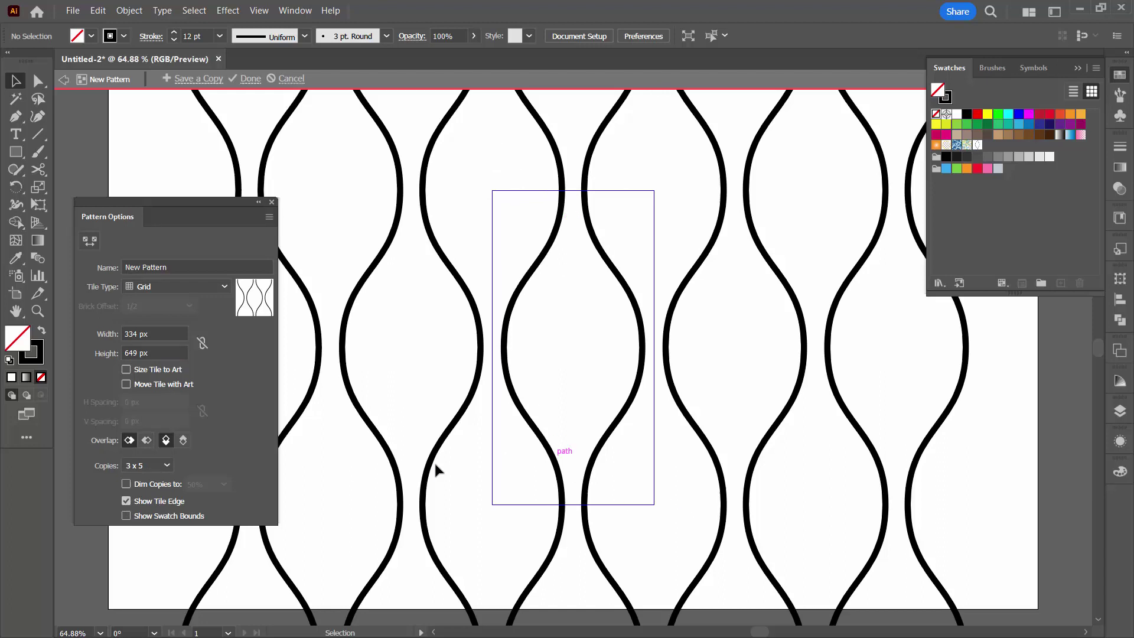
pyautogui.click(126, 502)
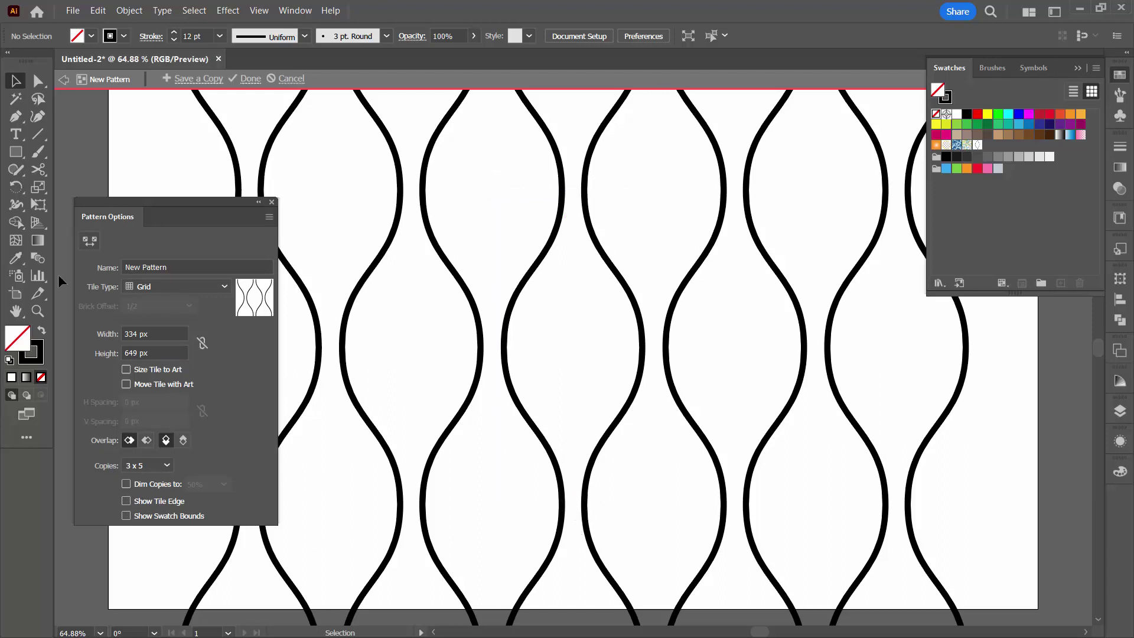
# Zoom in on a tile seam, test a 650 px tile height, then return it to 649 px
pyautogui.click(37, 311)
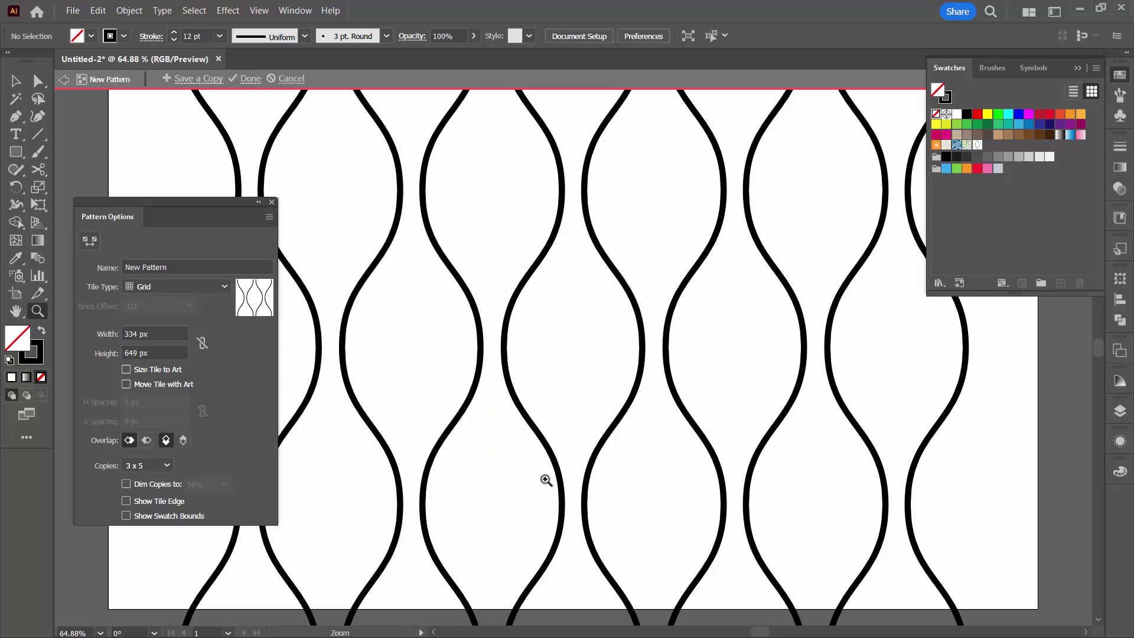
pyautogui.moveTo(545, 480); pyautogui.dragTo(716, 597)
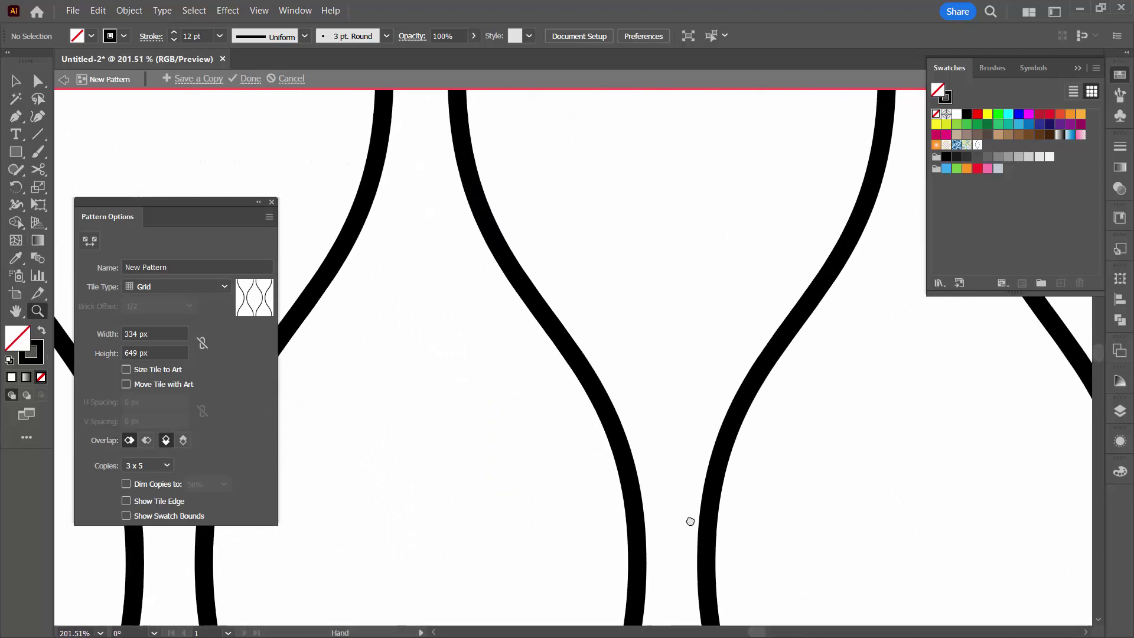
pyautogui.moveTo(690, 522); pyautogui.dragTo(632, 309)
pyautogui.moveTo(473, 286); pyautogui.dragTo(516, 302)
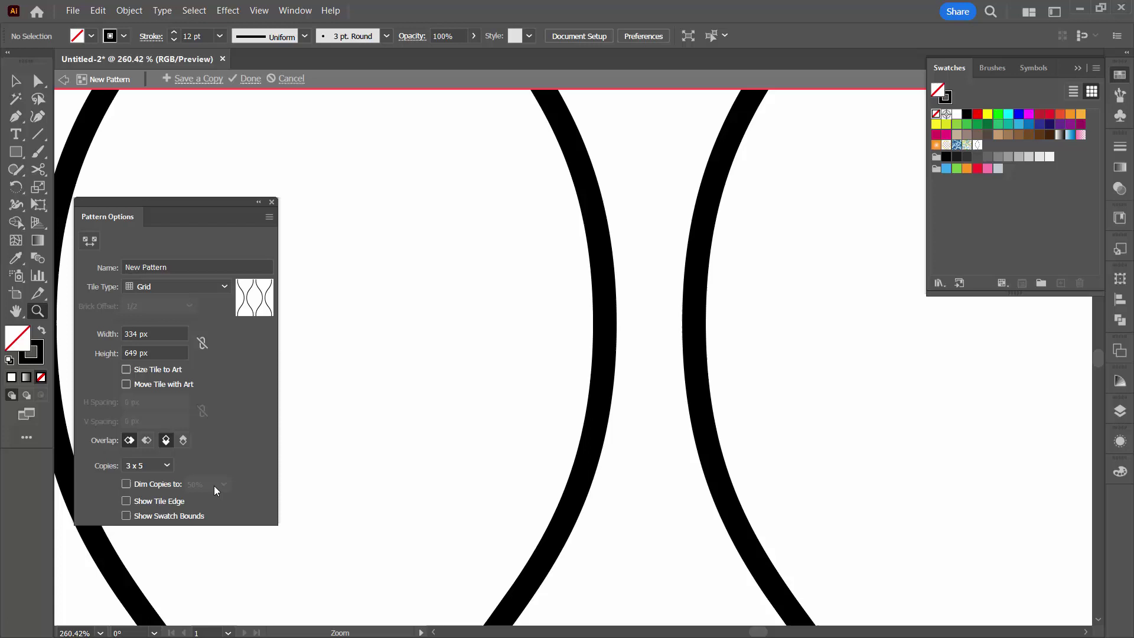
pyautogui.click(163, 351)
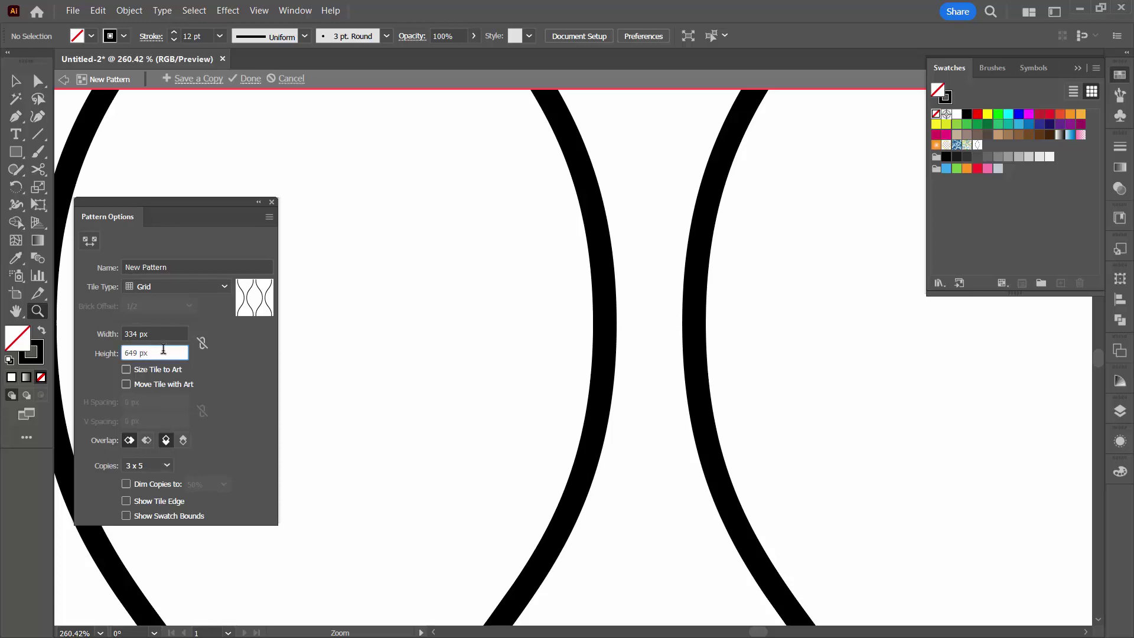
pyautogui.press('Up')
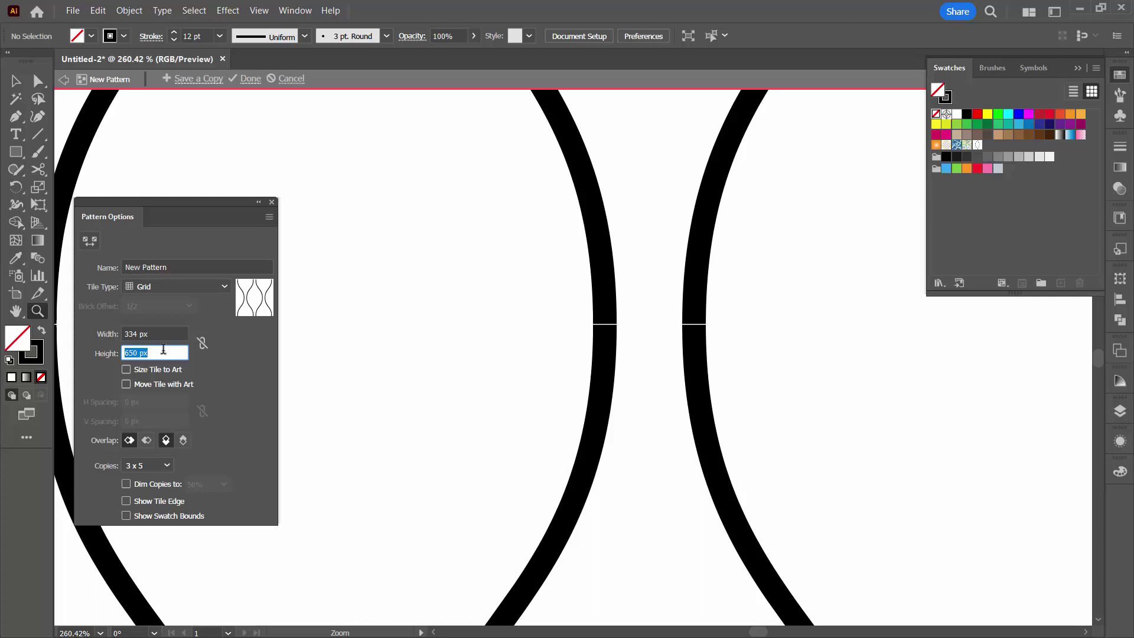
pyautogui.press('Down')
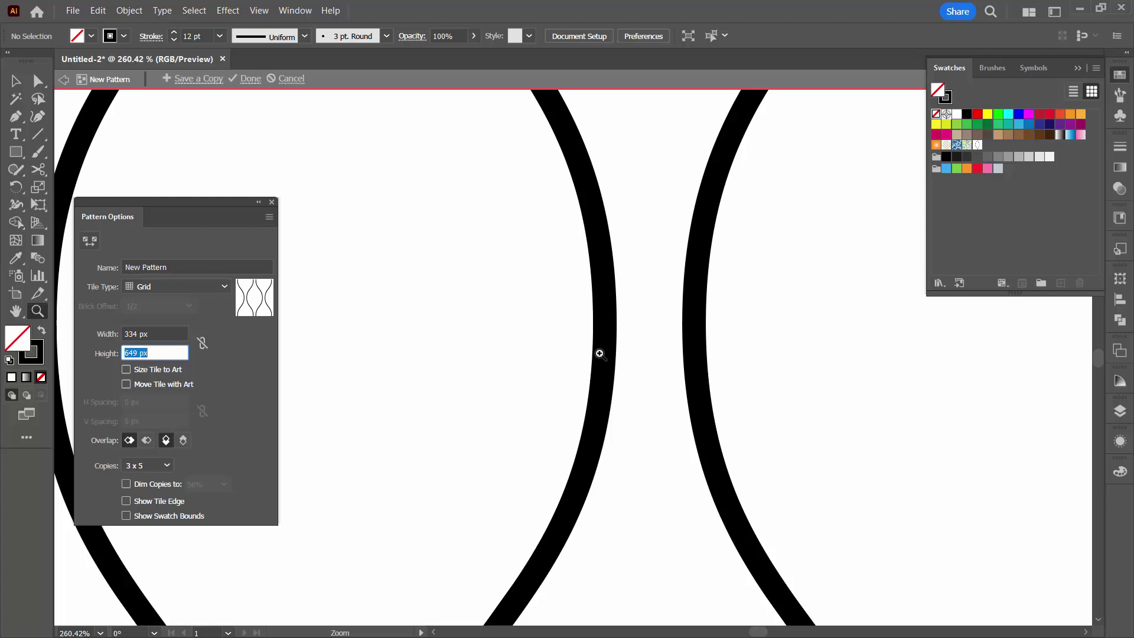
pyautogui.hotkey('ctrl', '0')
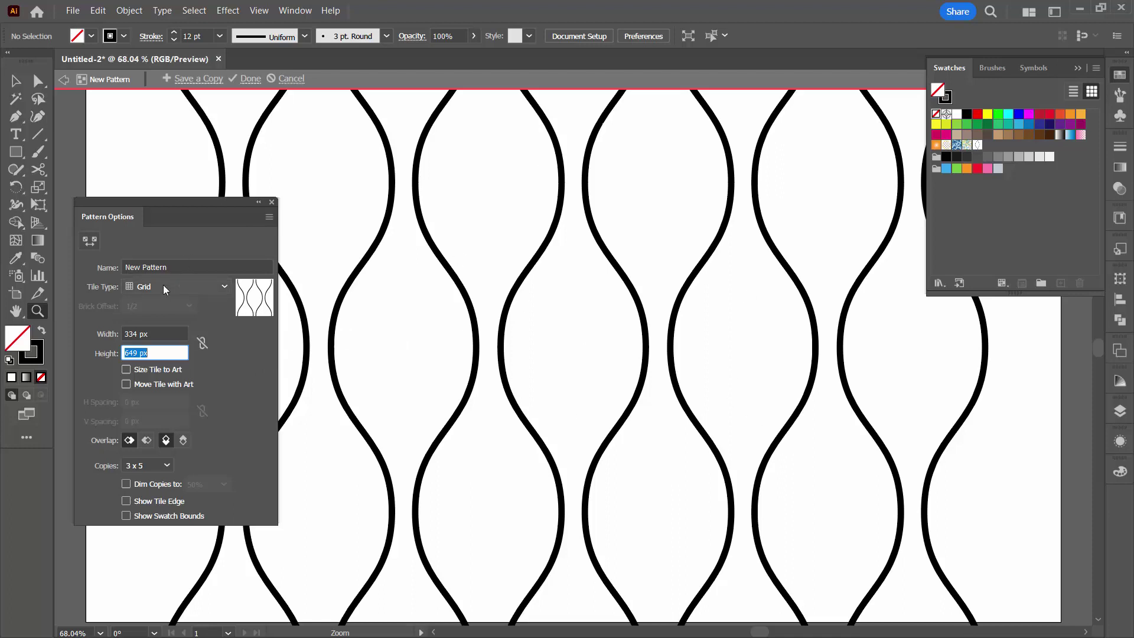
# Exit pattern editing and move the original wavy line off the artboard's left edge, then deselect
pyautogui.click(248, 79)
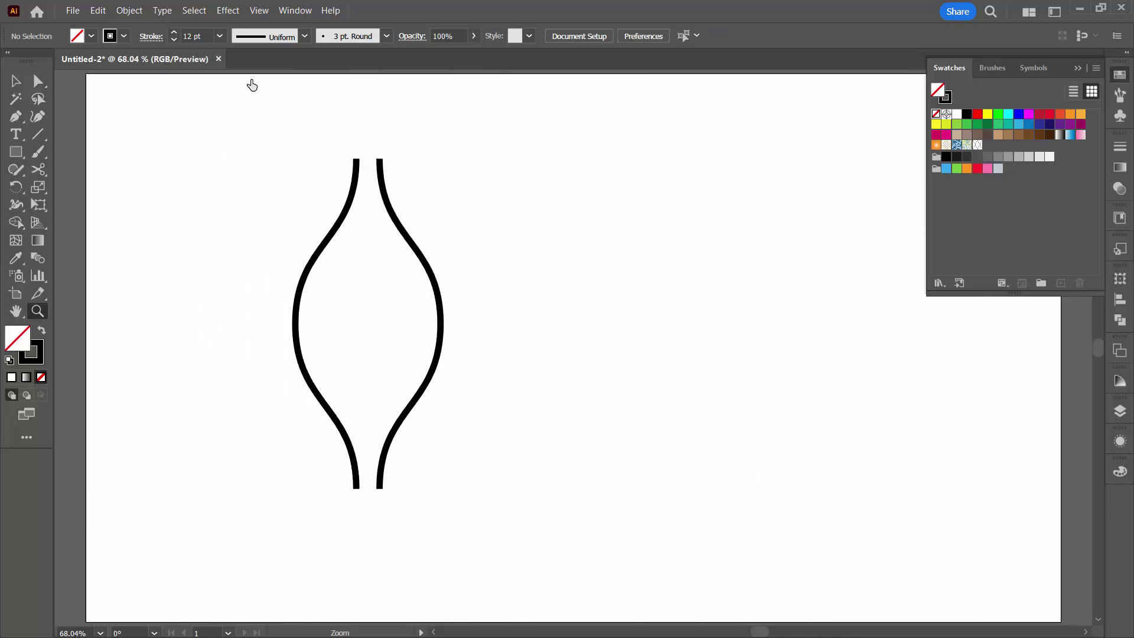
pyautogui.press('v')
pyautogui.click(431, 269)
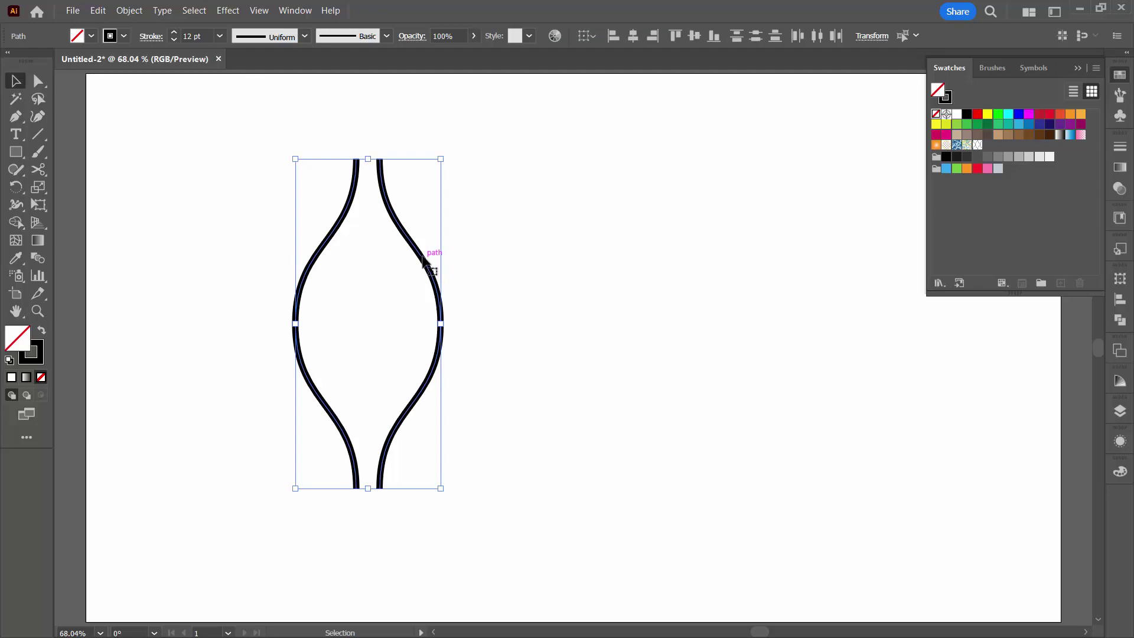
pyautogui.moveTo(423, 259); pyautogui.dragTo(108, 269)
pyautogui.click(281, 296)
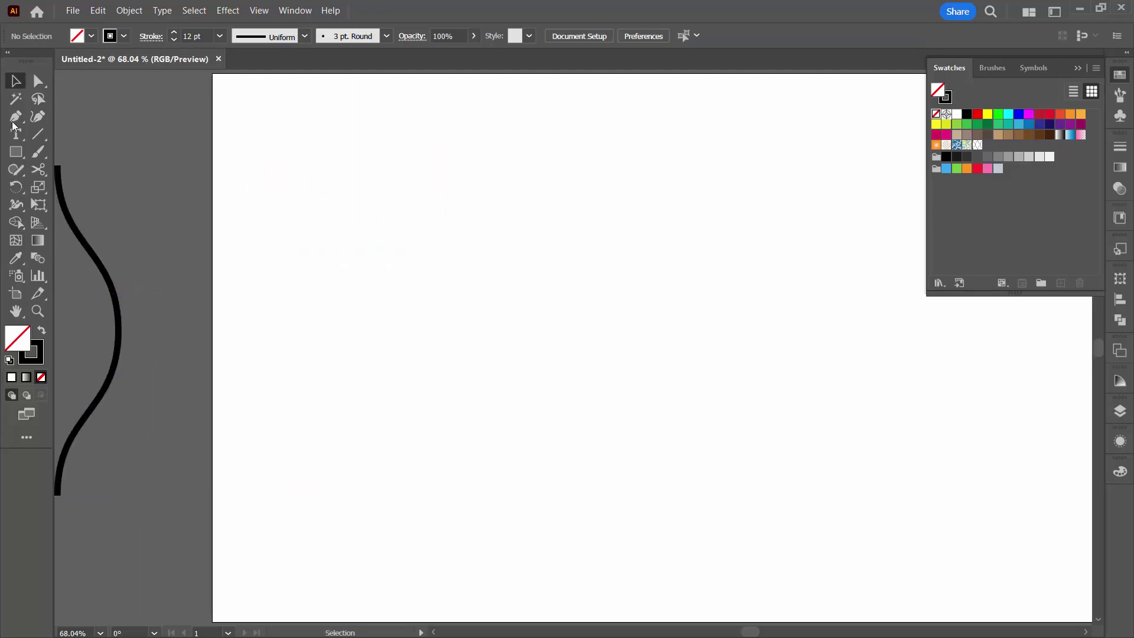
# Draw a 1920 × 1080 px rectangle and align its left and top edges to the artboard
pyautogui.click(16, 152)
pyautogui.click(487, 280)
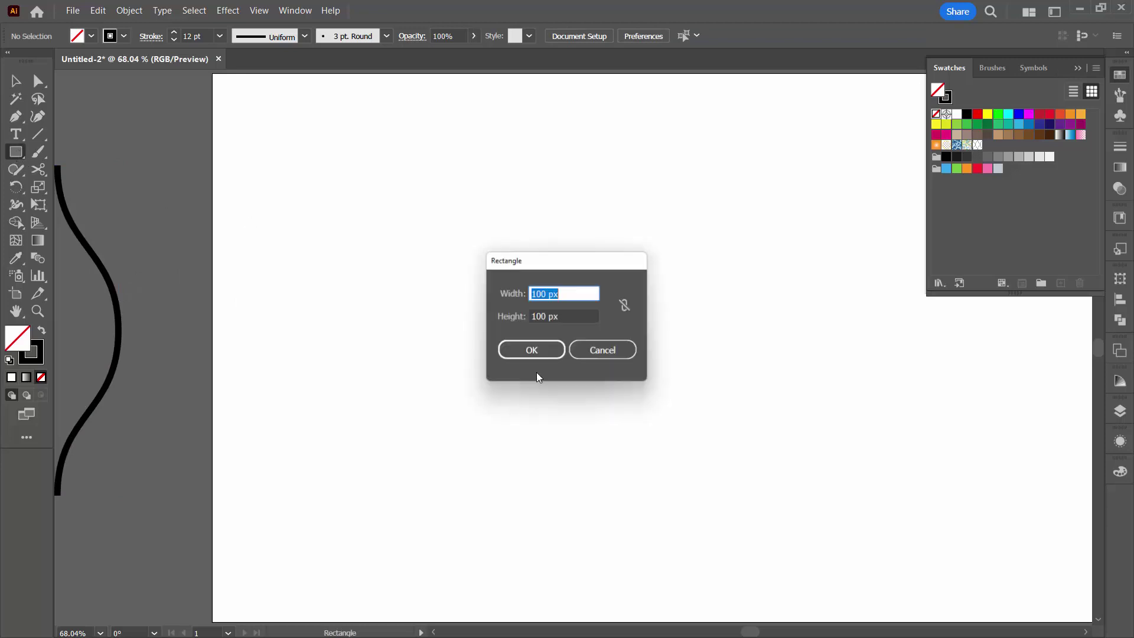
pyautogui.write('1920')
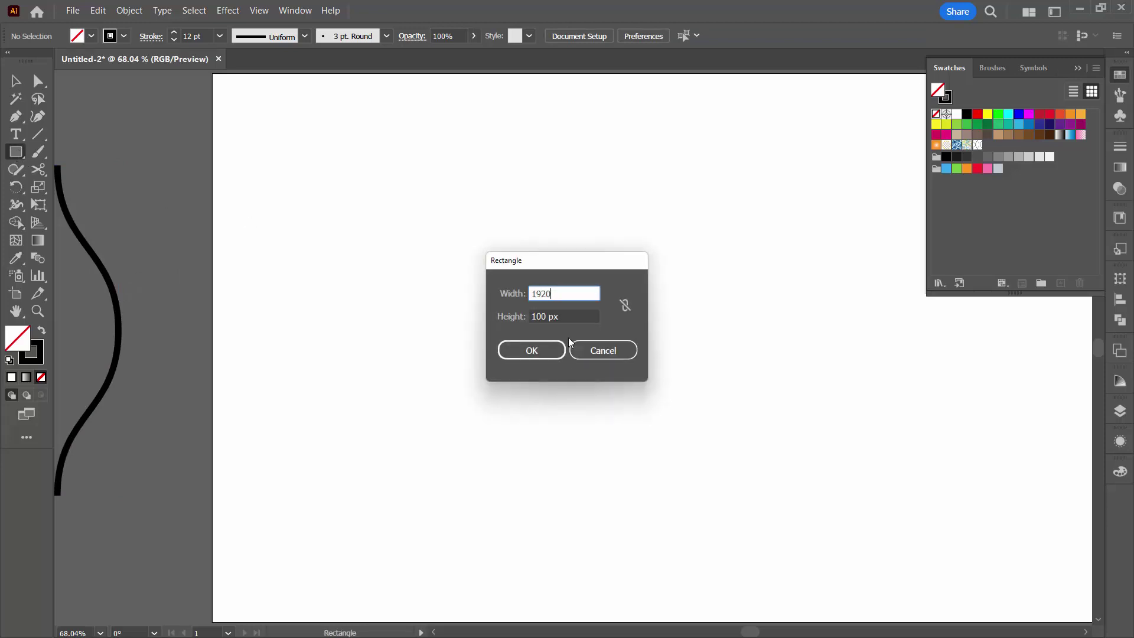
pyautogui.press('Tab')
pyautogui.write('1080')
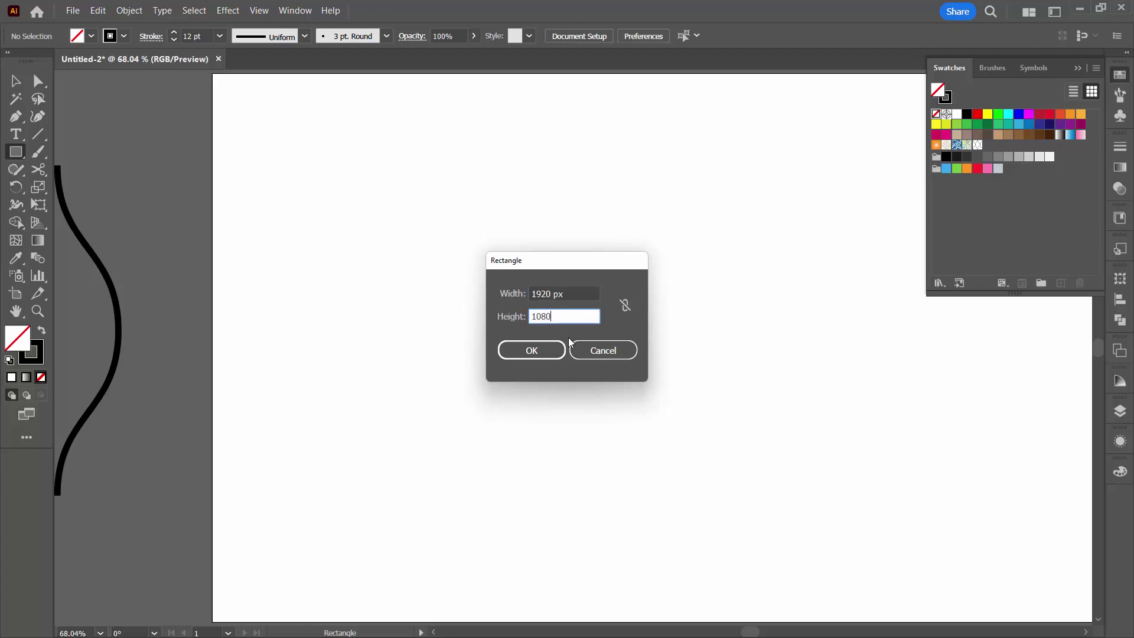
pyautogui.press('Return')
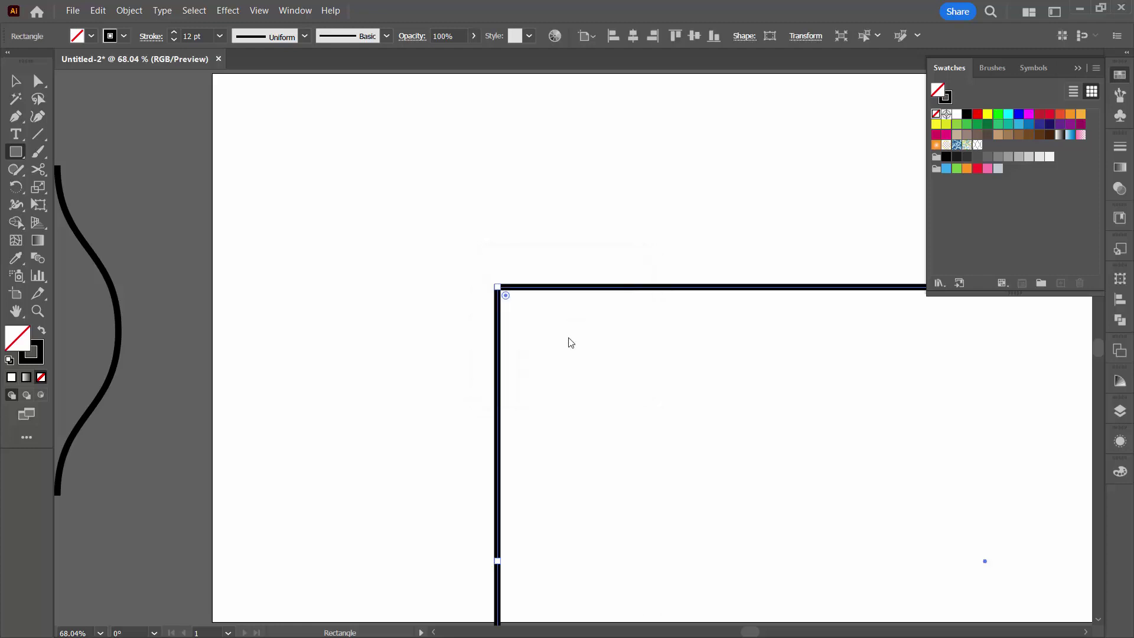
pyautogui.click(631, 36)
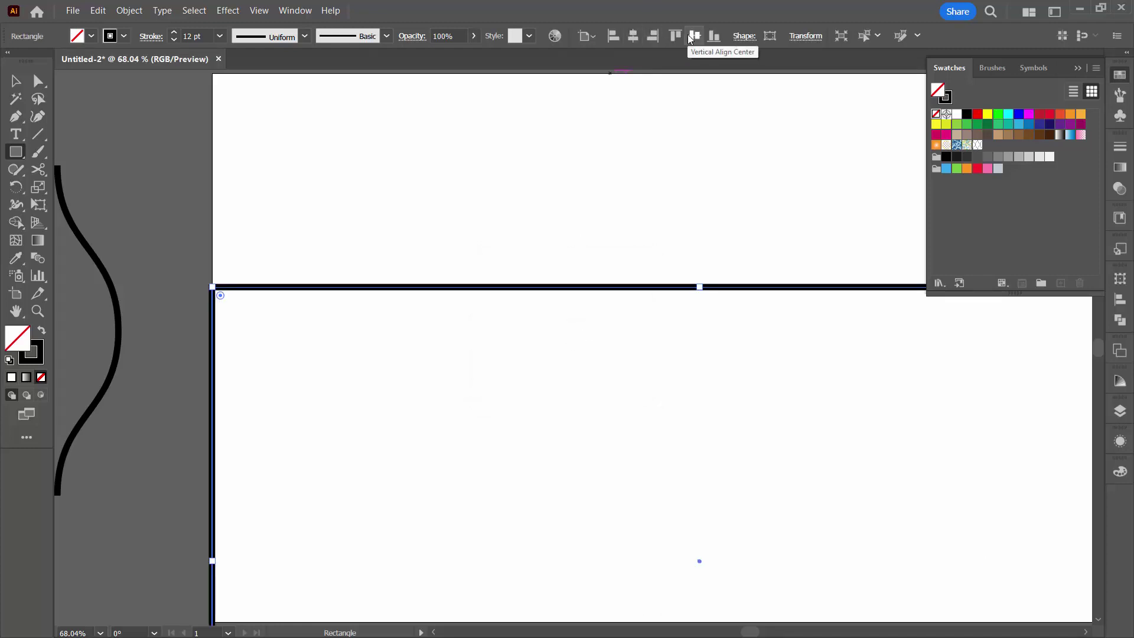
pyautogui.click(693, 34)
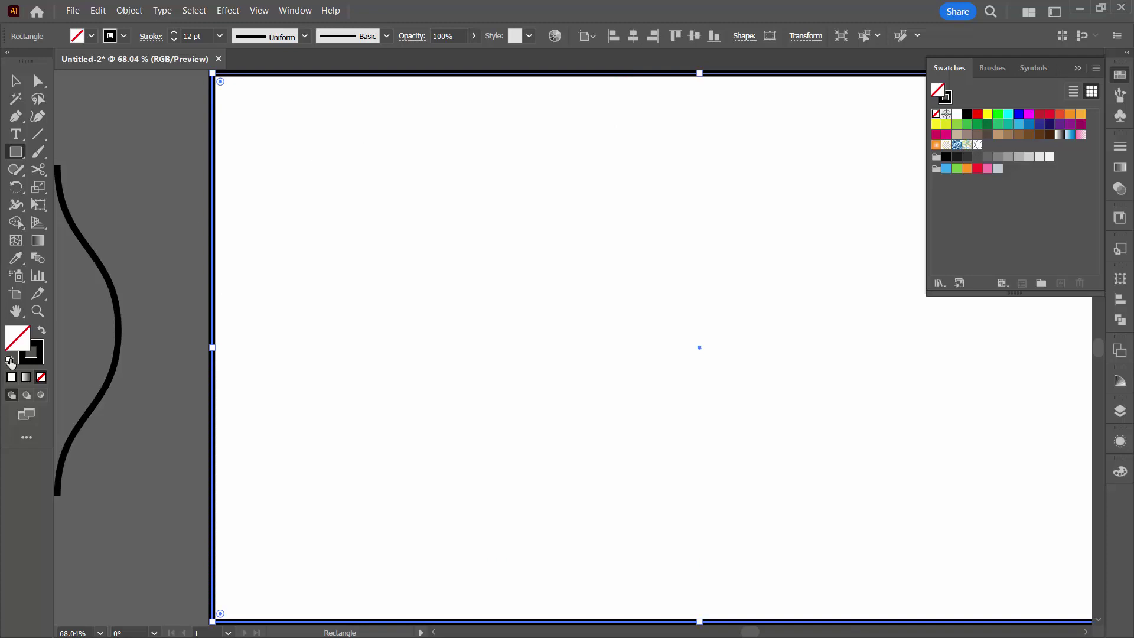
# Swap the rectangle's fill and stroke, then fill it with the wavy-line pattern swatch
pyautogui.click(42, 331)
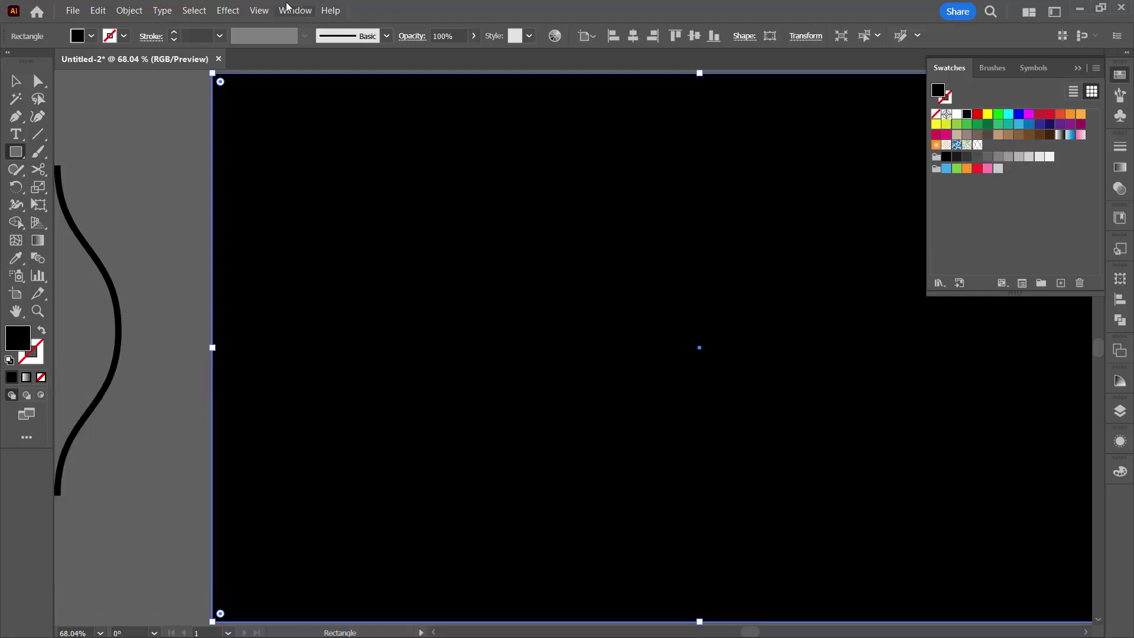
pyautogui.click(977, 145)
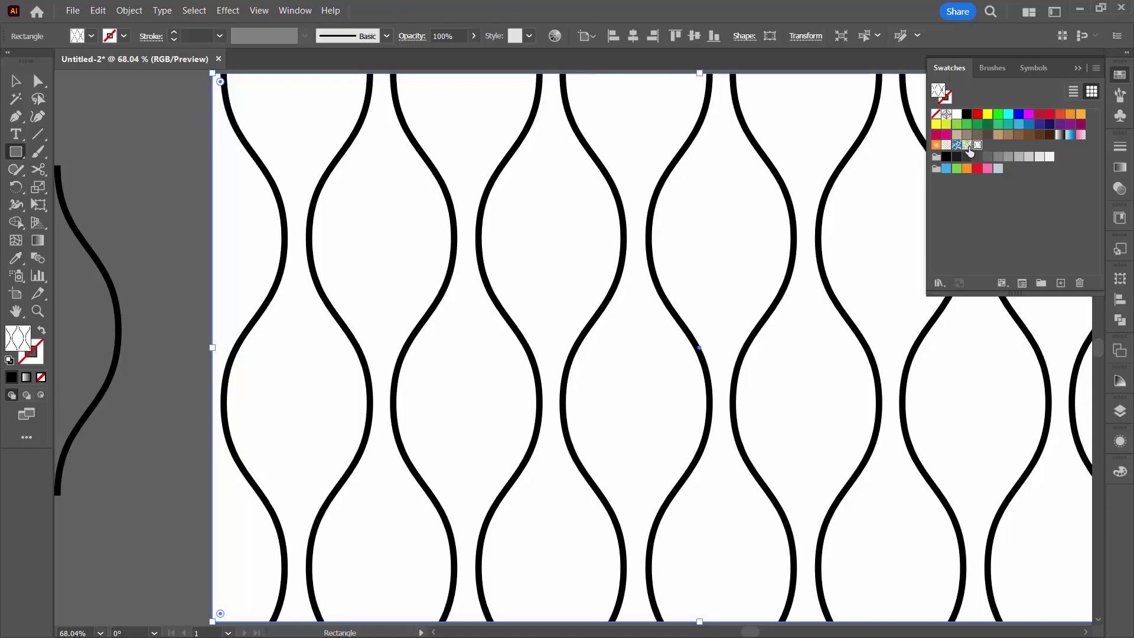
pyautogui.click(1077, 69)
# Scale only the pattern fill to 50% uniform, leaving the rectangle's size unchanged, then deselect
pyautogui.click(128, 10)
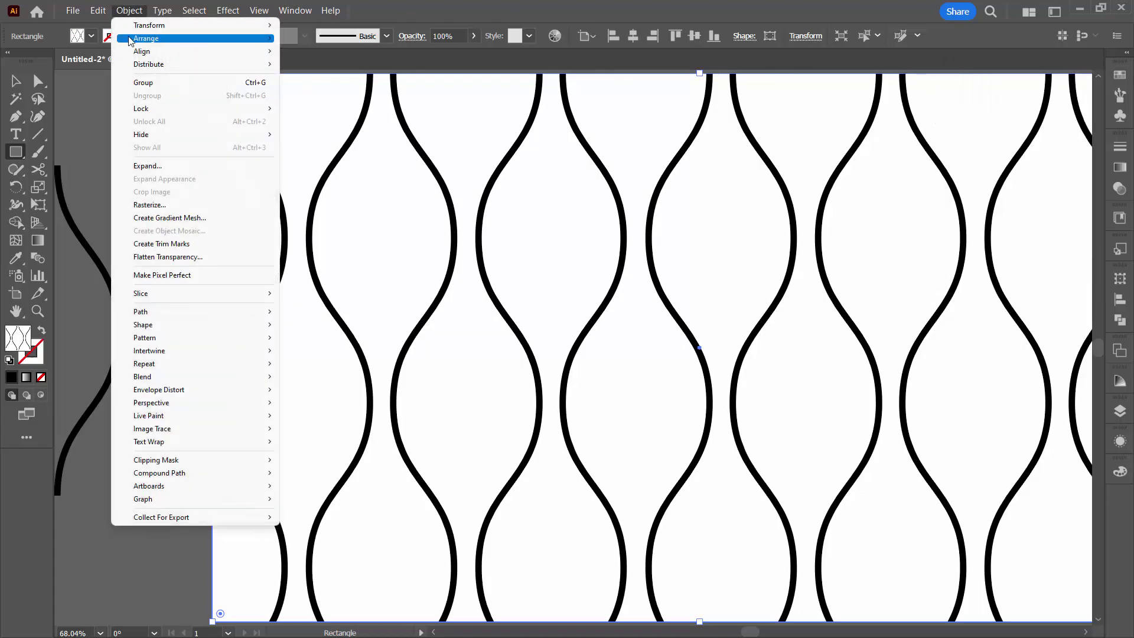
pyautogui.moveTo(145, 27)
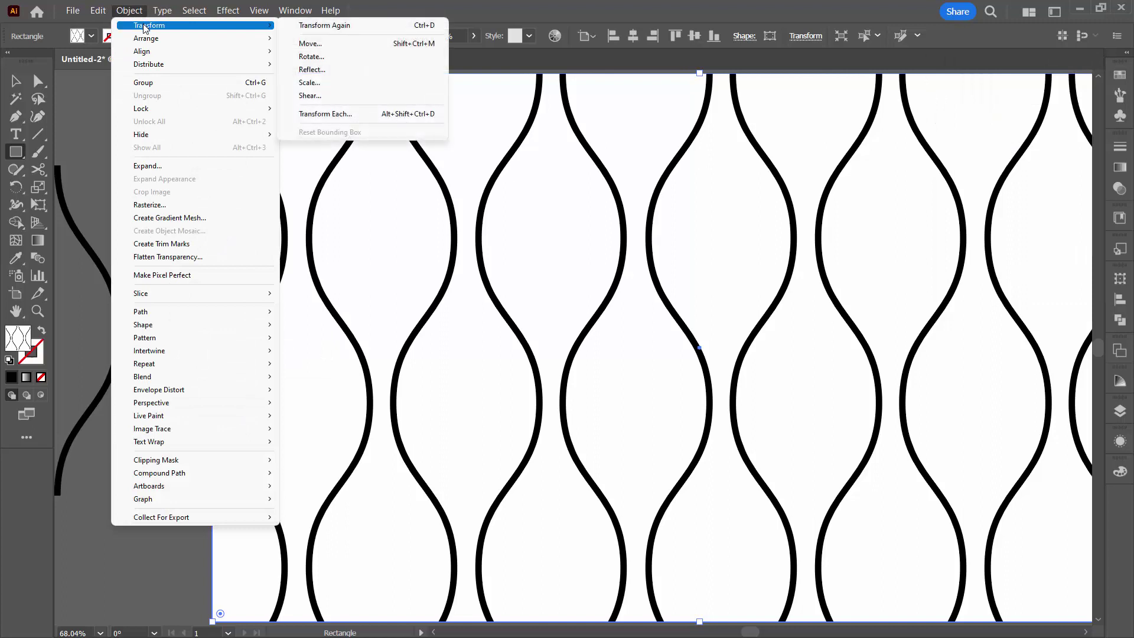
pyautogui.click(309, 82)
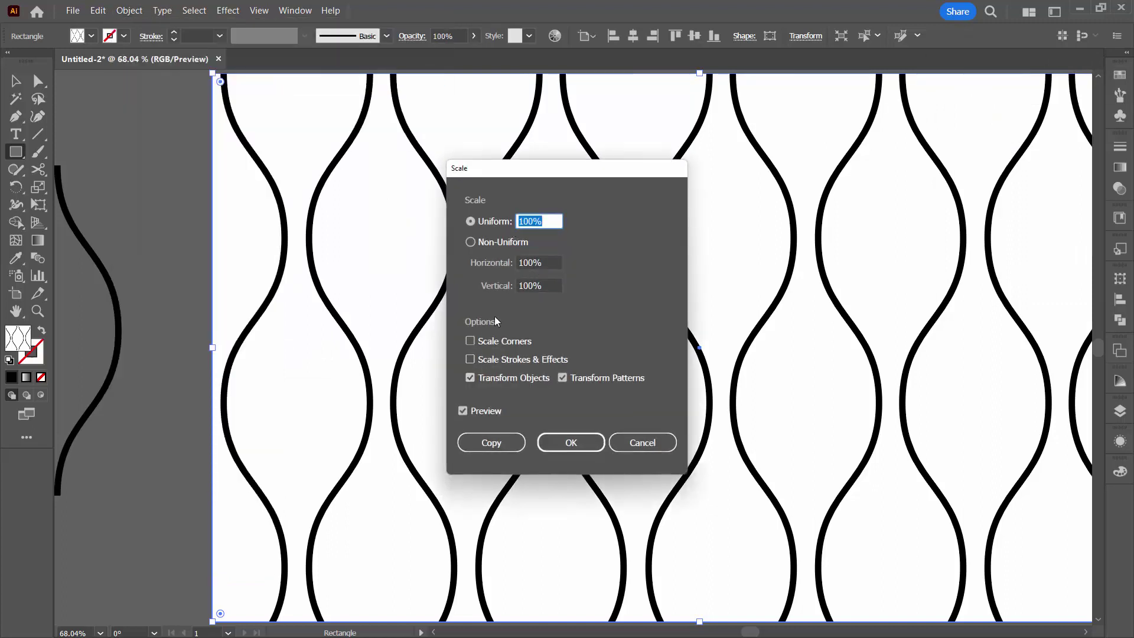
pyautogui.click(469, 377)
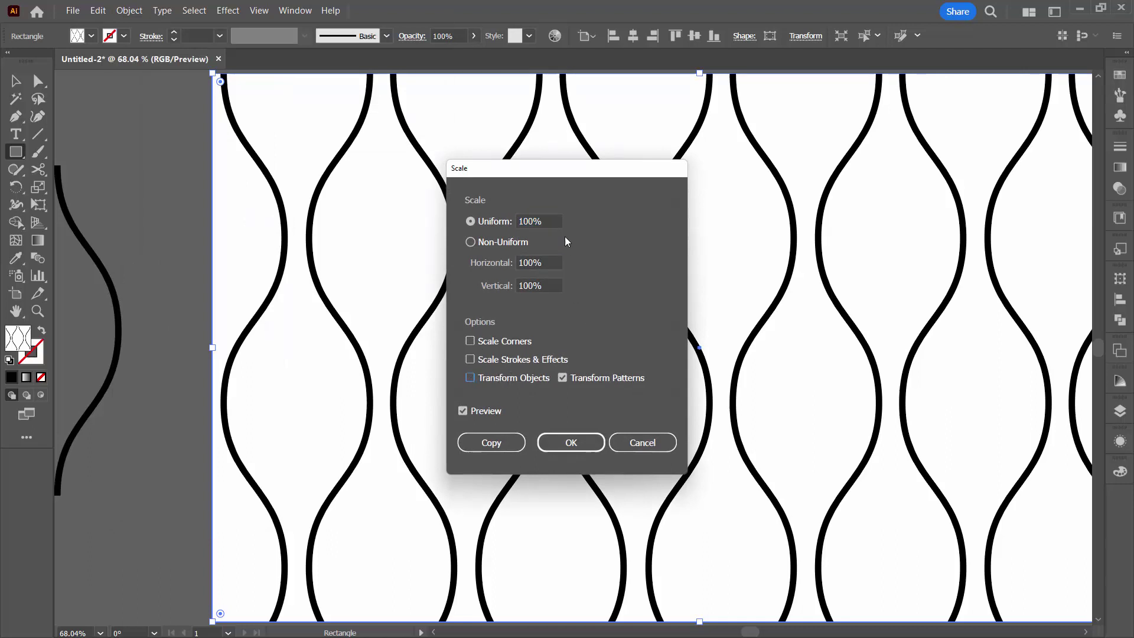
pyautogui.click(555, 221)
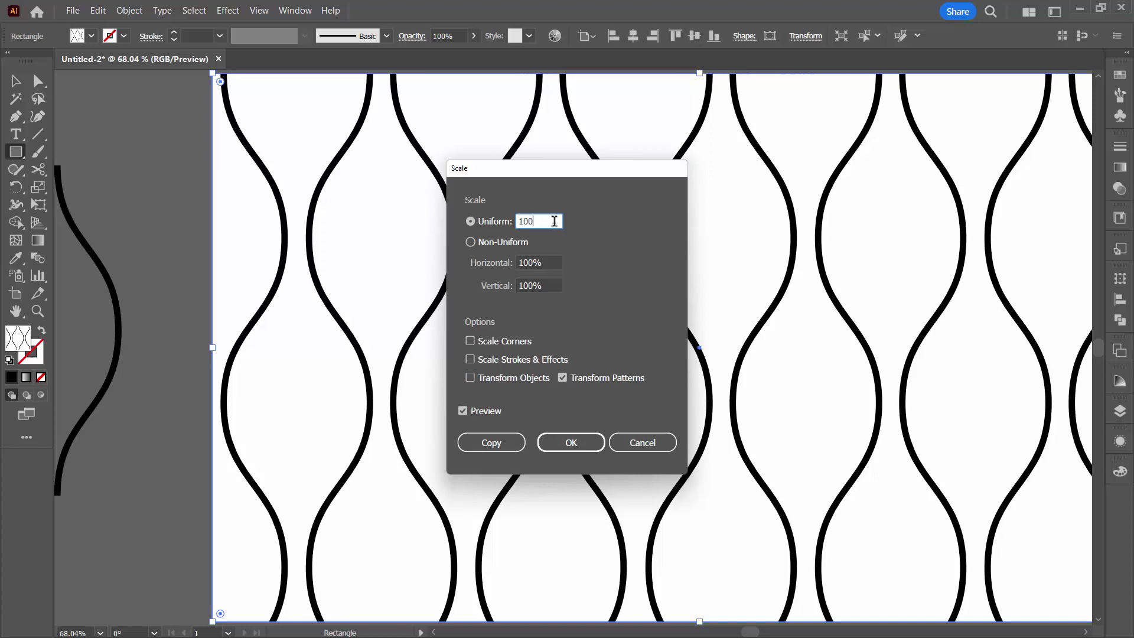
pyautogui.press('BackSpace')
pyautogui.press('BackSpace')
pyautogui.press('Return')
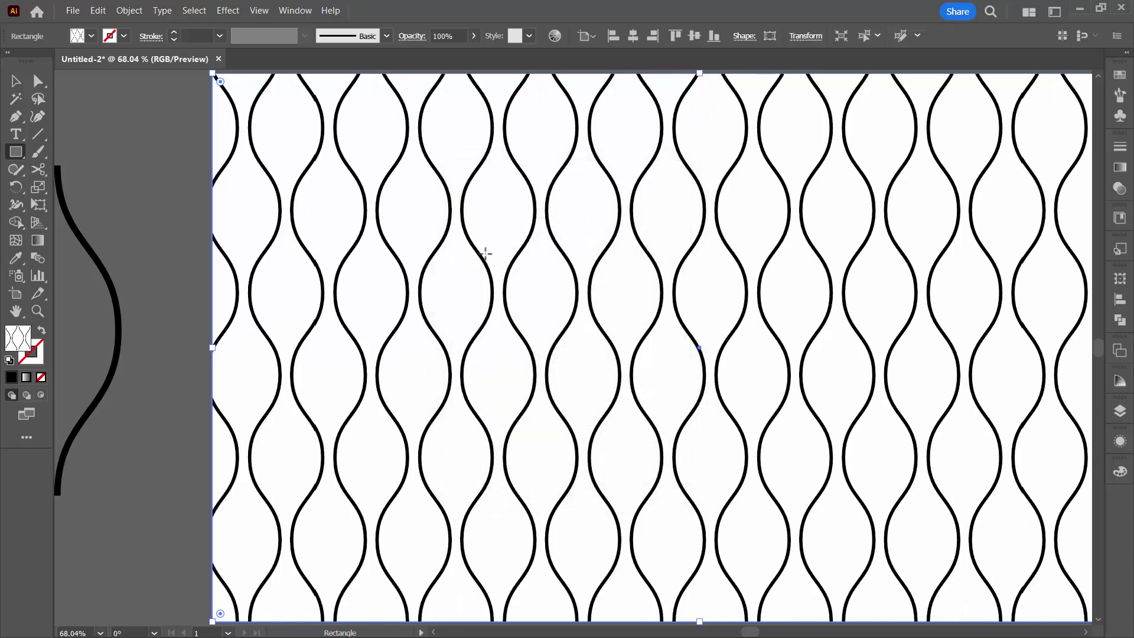
pyautogui.click(16, 81)
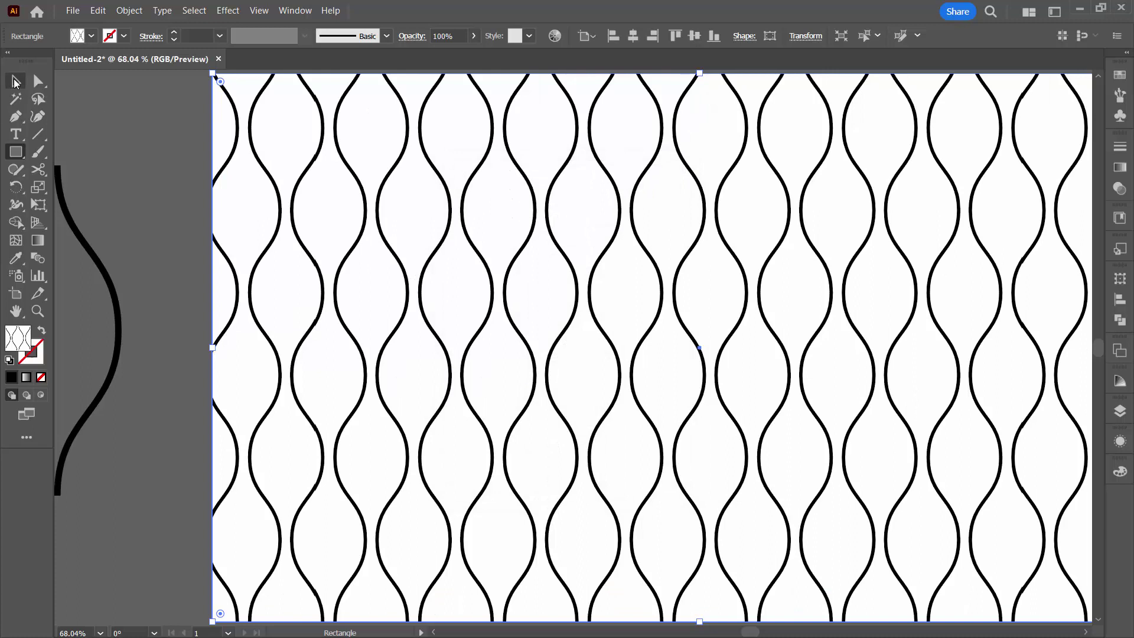
pyautogui.click(144, 157)
# Open Recolor Artwork's advanced options for the pattern rectangle, targeting all artwork colours
pyautogui.click(449, 392)
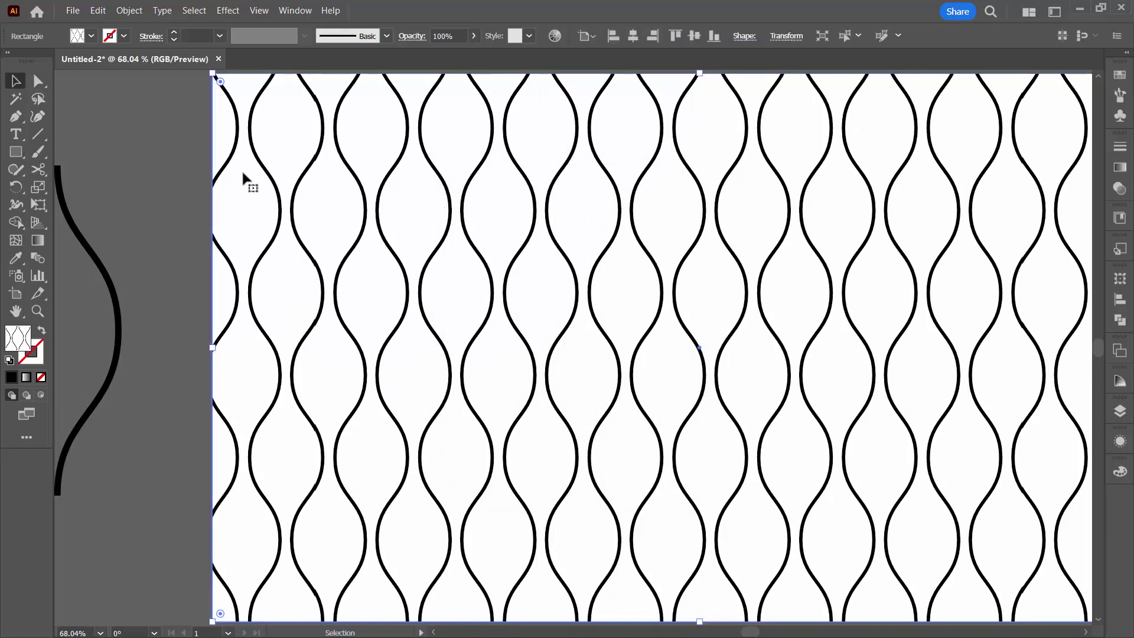
pyautogui.click(554, 36)
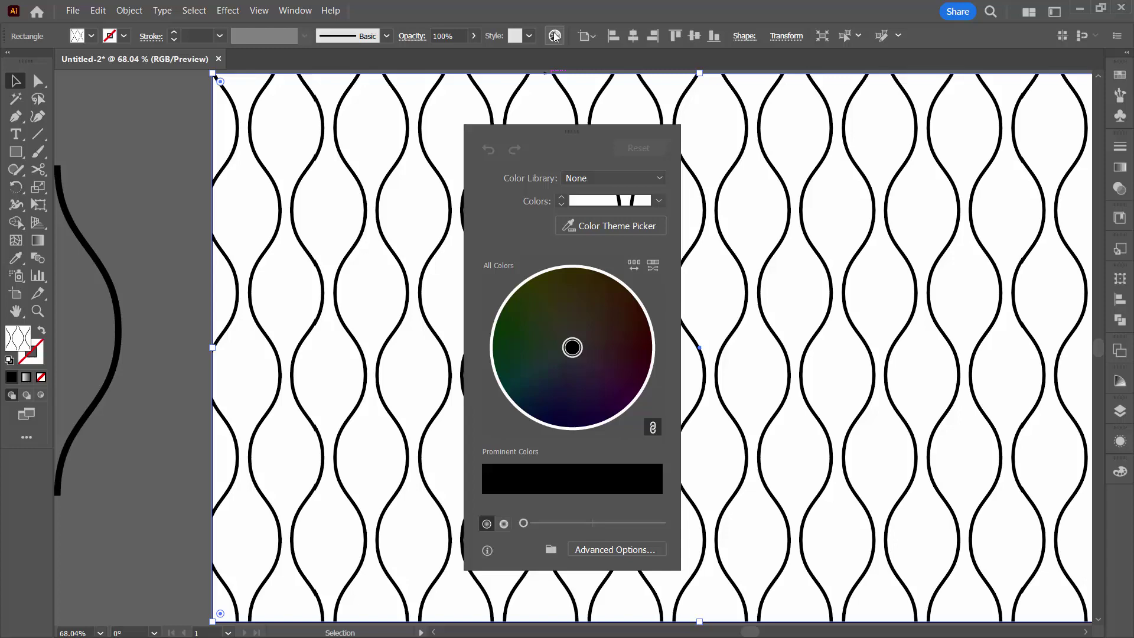
pyautogui.click(597, 548)
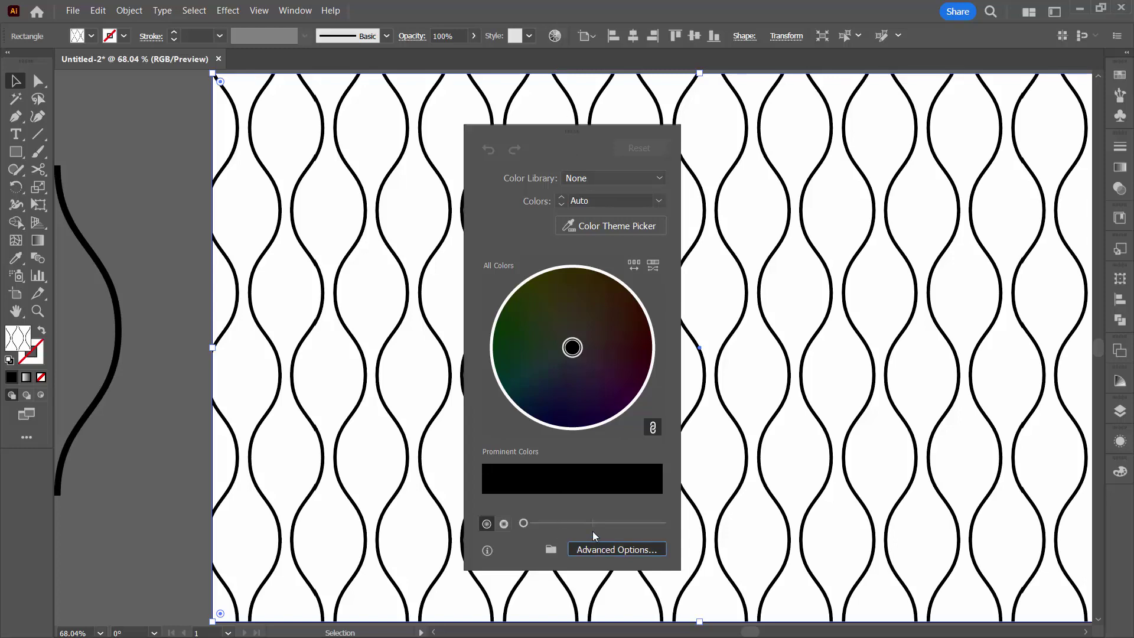
pyautogui.moveTo(1022, 179); pyautogui.dragTo(667, 158)
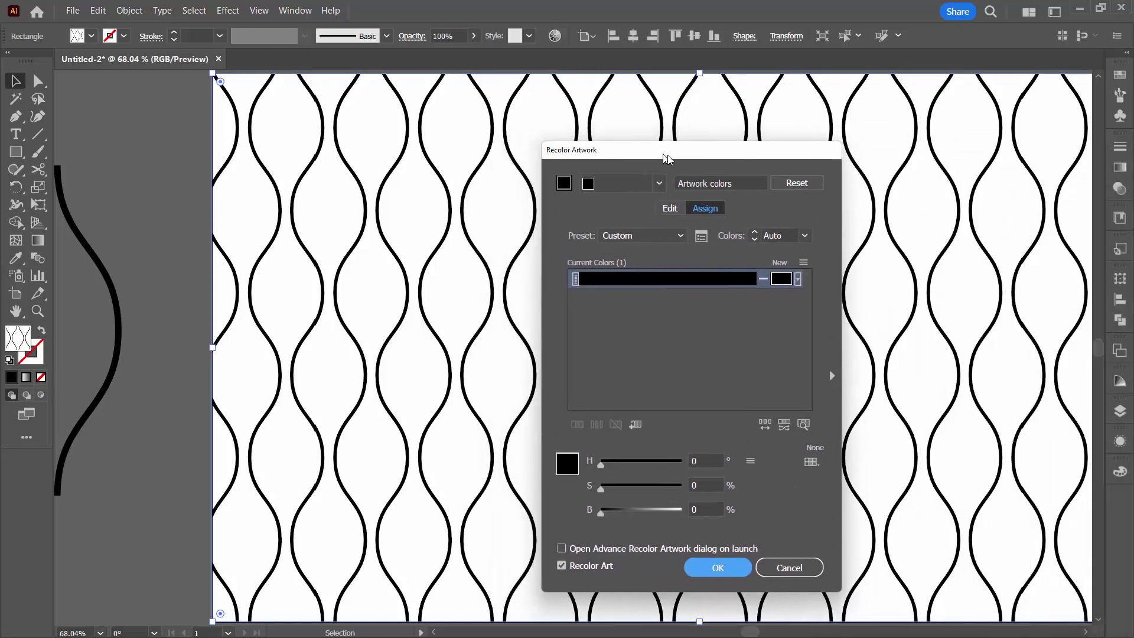
pyautogui.click(769, 280)
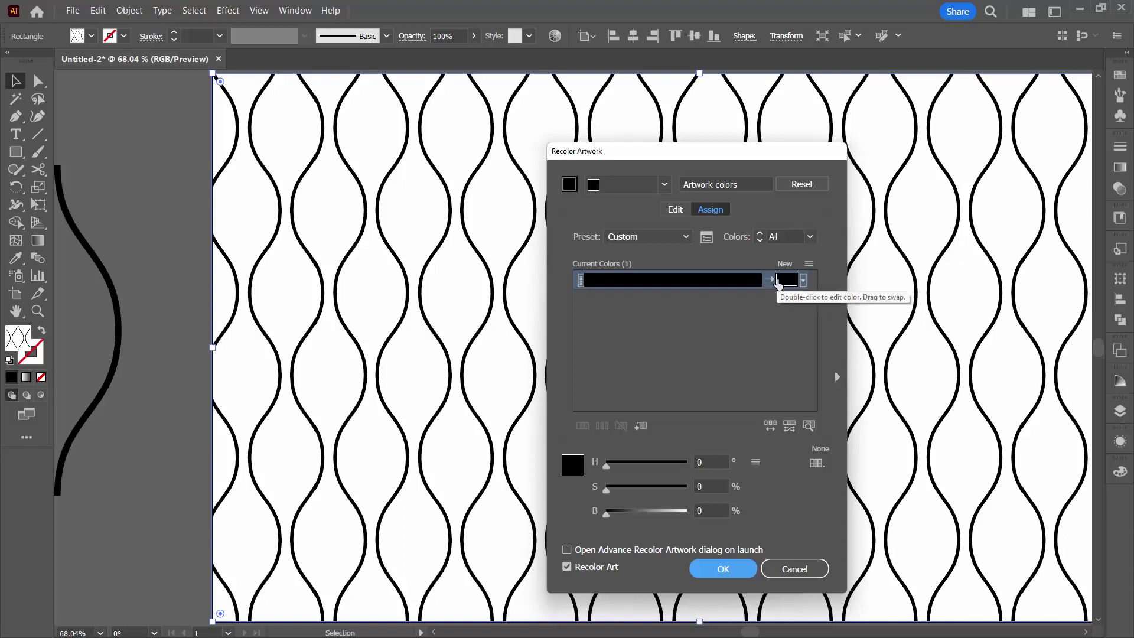
# On the Edit colour wheel, shift the black to a brighter rust red and apply
pyautogui.click(673, 209)
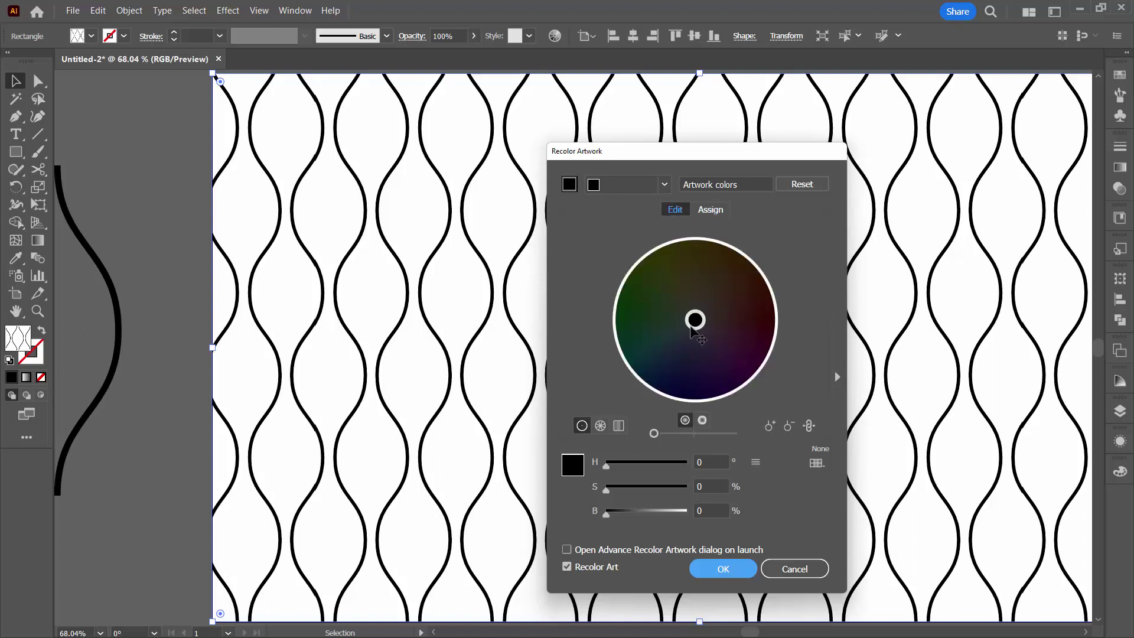
pyautogui.moveTo(694, 320); pyautogui.dragTo(742, 330)
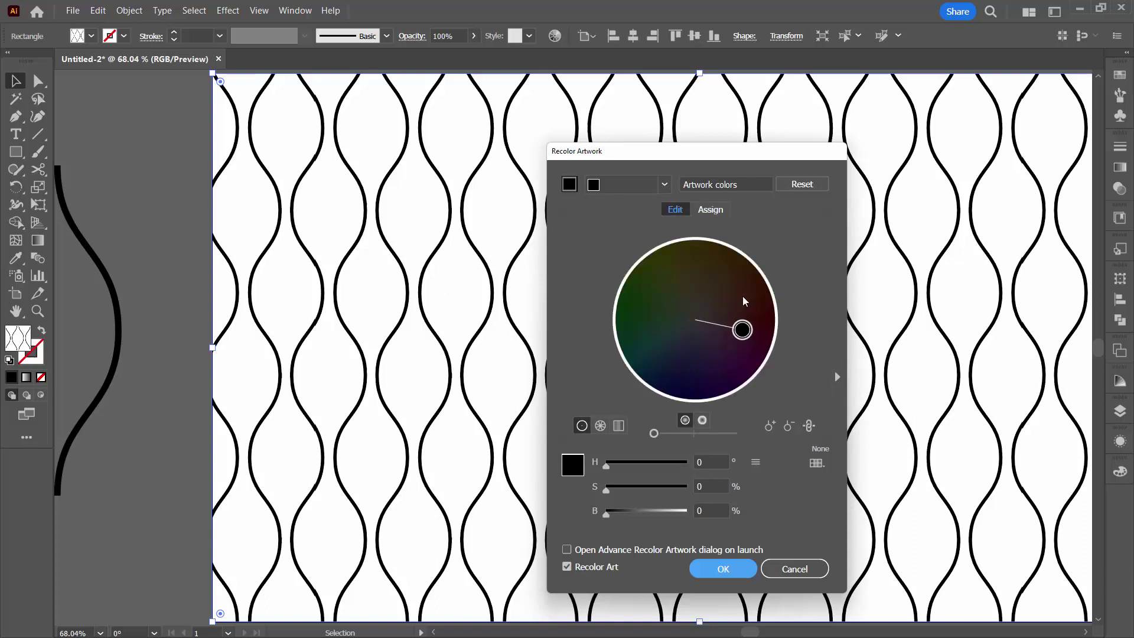
pyautogui.moveTo(653, 434); pyautogui.dragTo(704, 433)
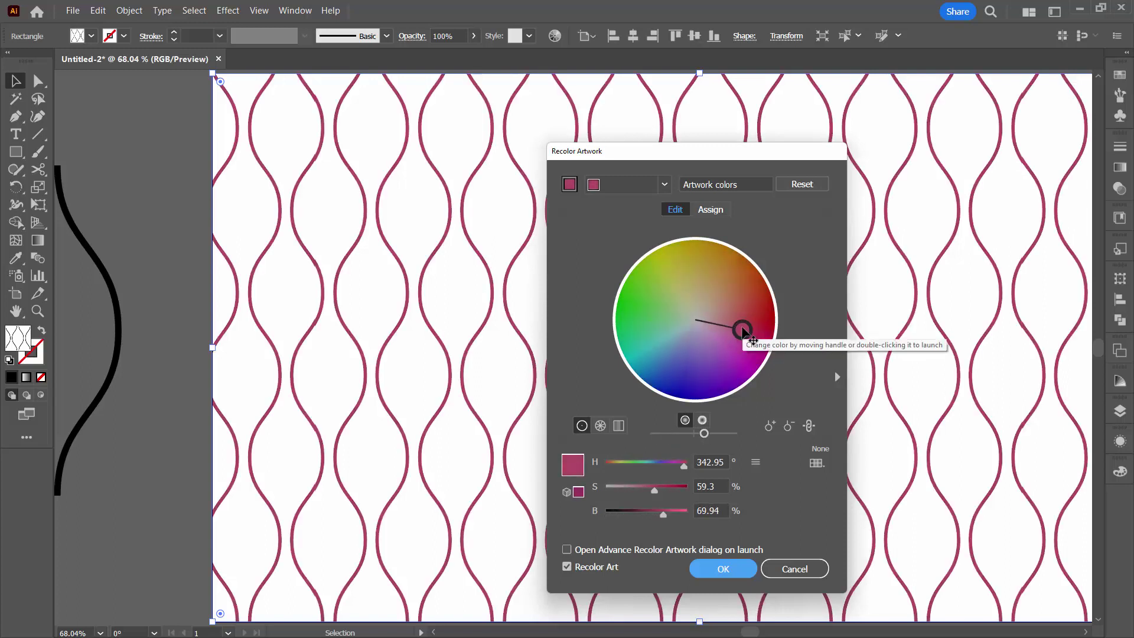
pyautogui.moveTo(742, 330)
pyautogui.mouseDown()
pyautogui.moveTo(747, 339)
pyautogui.moveTo(684, 375)
pyautogui.moveTo(621, 304)
pyautogui.moveTo(777, 345)
pyautogui.moveTo(736, 287)
pyautogui.moveTo(760, 278)
pyautogui.mouseUp()
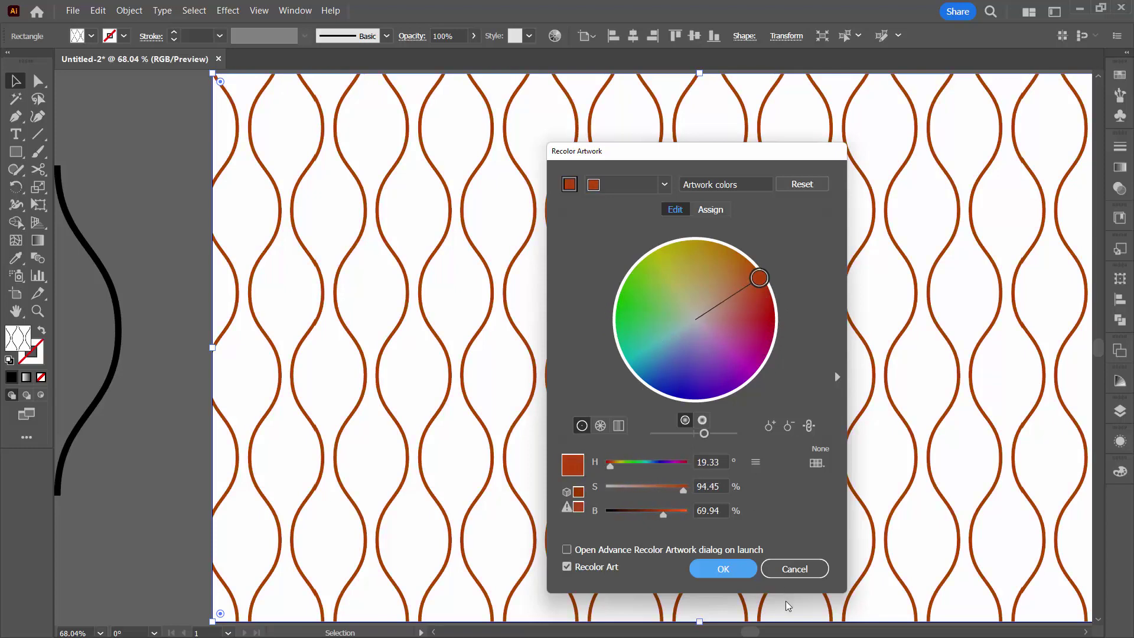
pyautogui.click(722, 568)
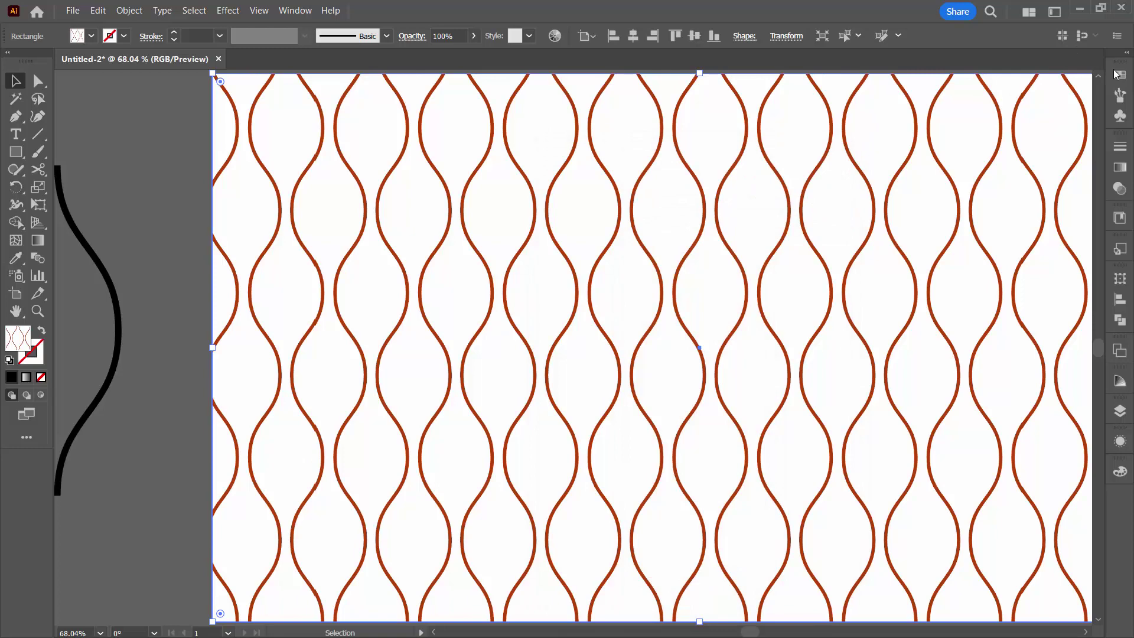
pyautogui.click(1119, 74)
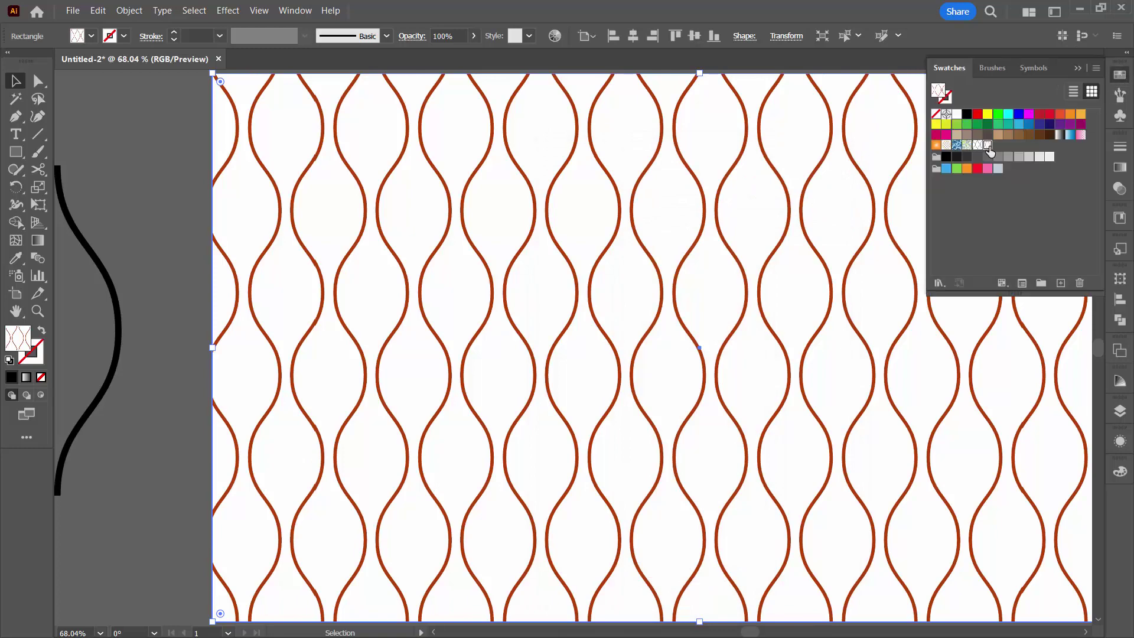
pyautogui.click(946, 146)
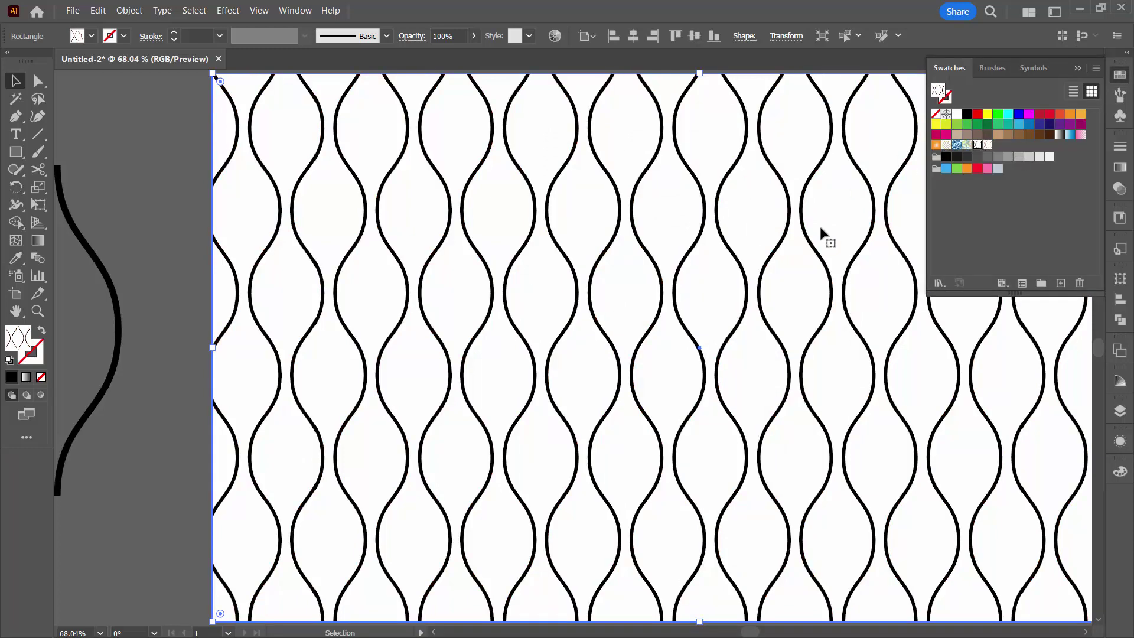
pyautogui.click(986, 146)
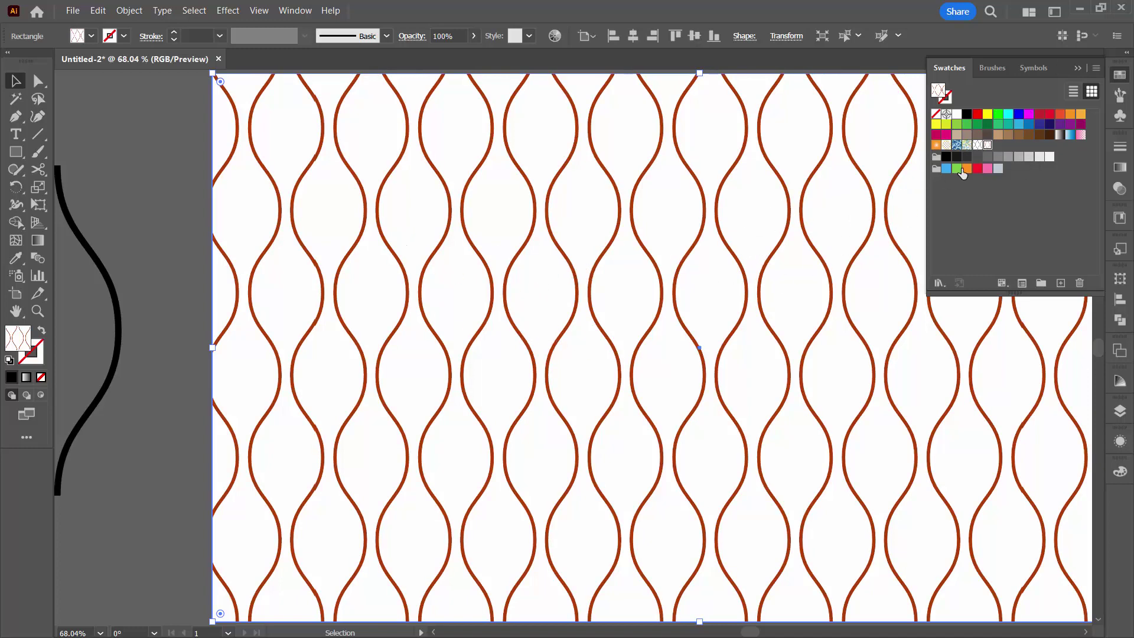
pyautogui.click(1078, 68)
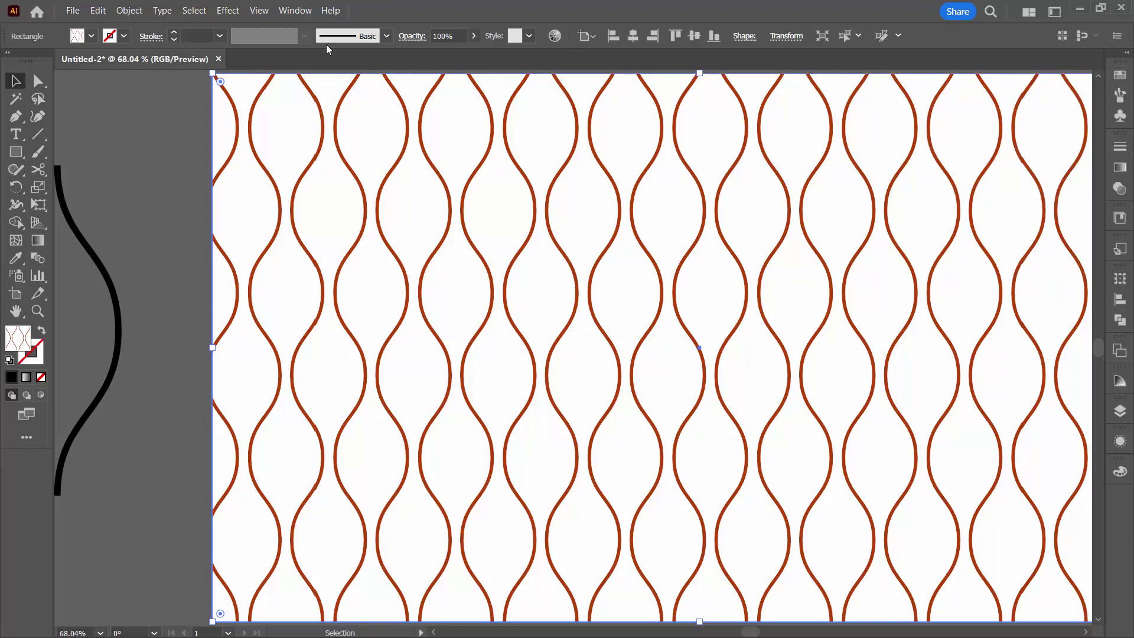
pyautogui.click(109, 129)
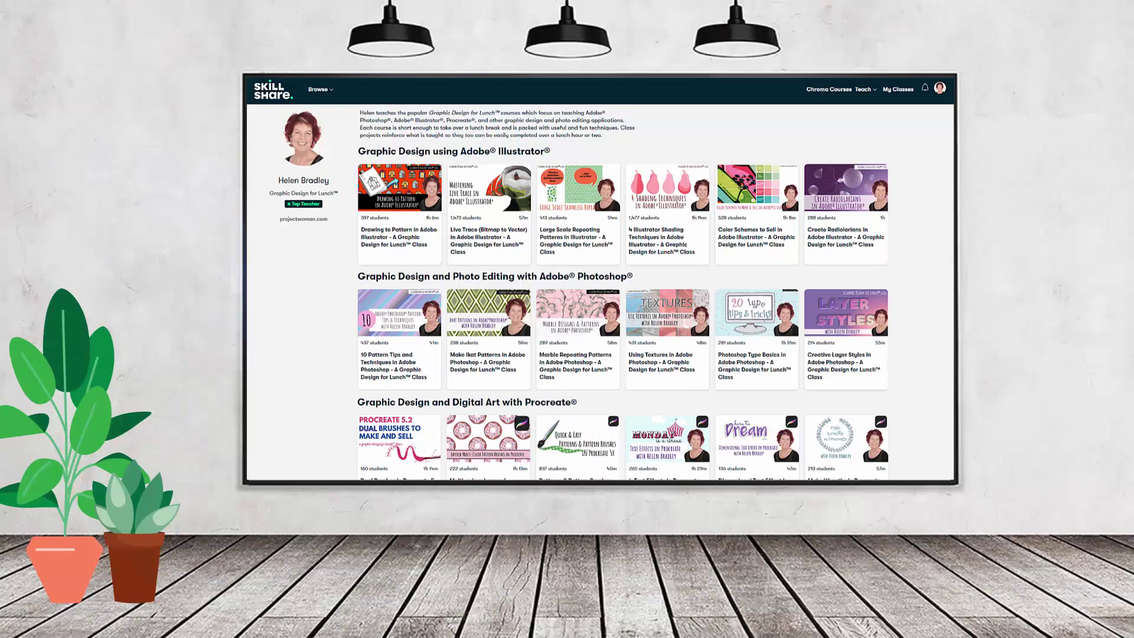